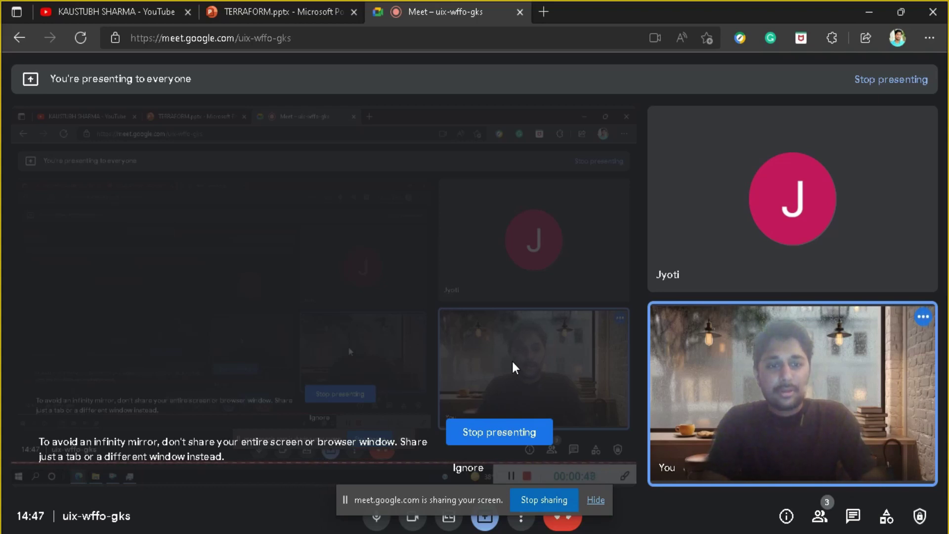
Open a new blank Edge tab while the Google Meet screen share keeps running.
mouse_move(543, 321)
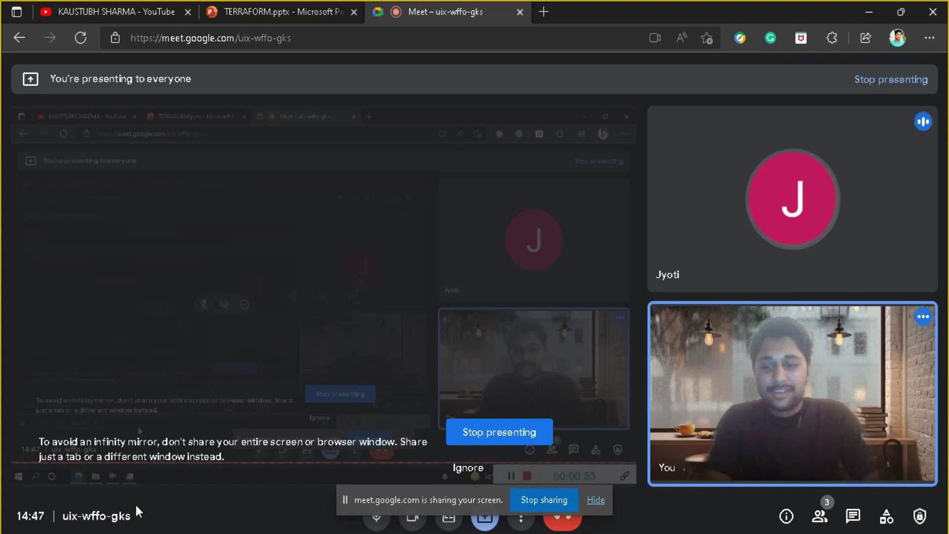
mouse_move(129, 532)
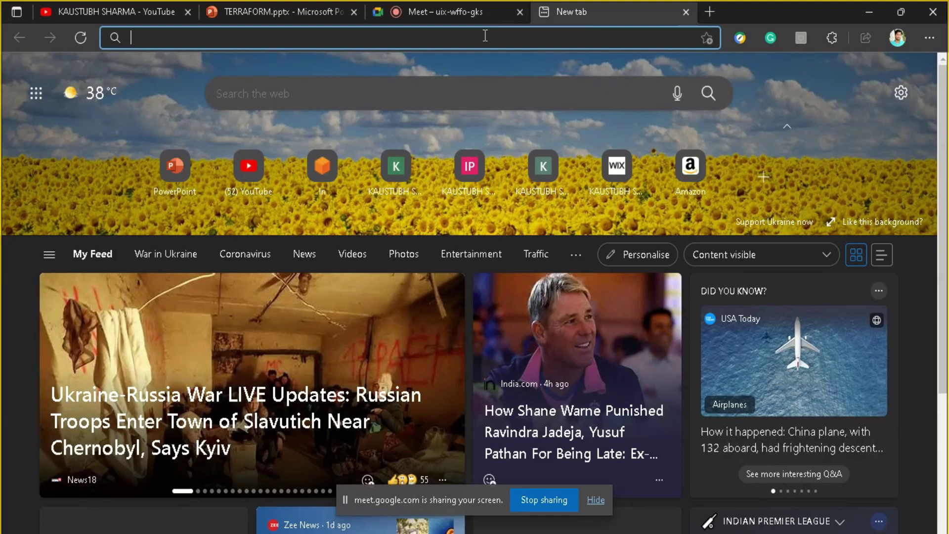
Search Bing for 'terraform download'.
type("terrafom")
key("BackSpace")
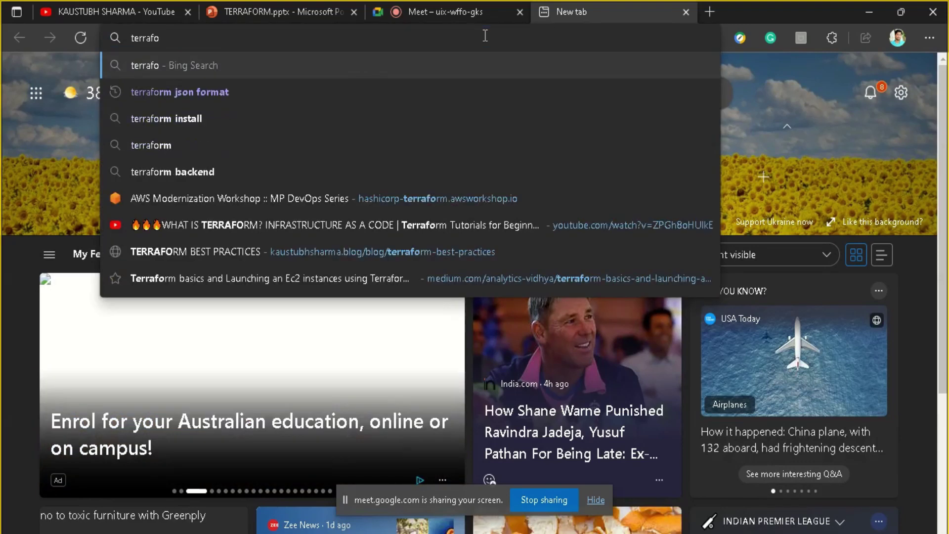
type("rm")
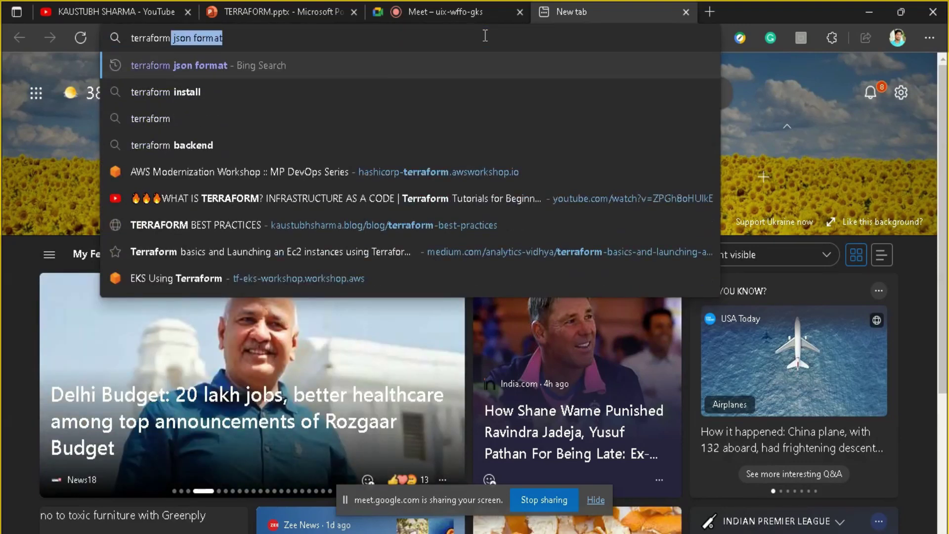
type(" download")
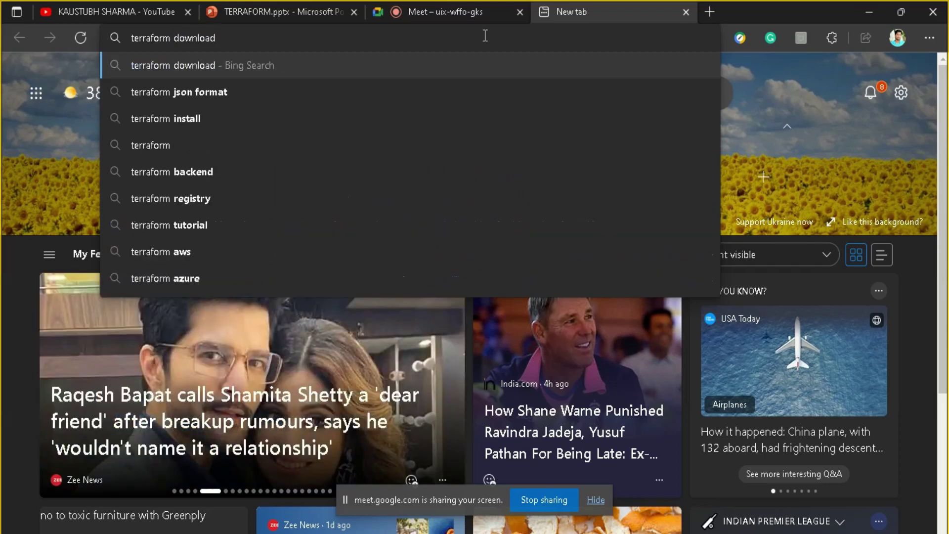
key("Return")
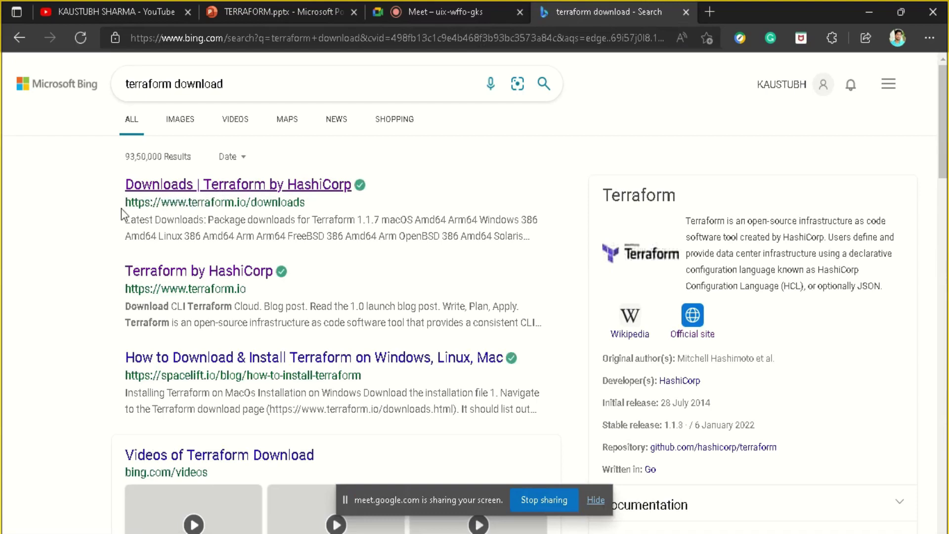
Open the 'Downloads | Terraform by HashiCorp' result on terraform.io.
left_click_drag(146, 204, 309, 206)
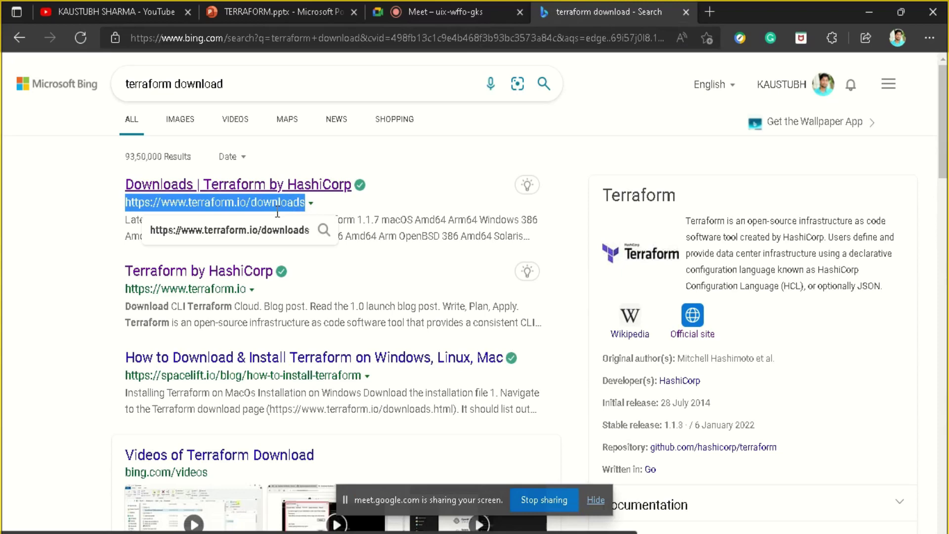
left_click(352, 212)
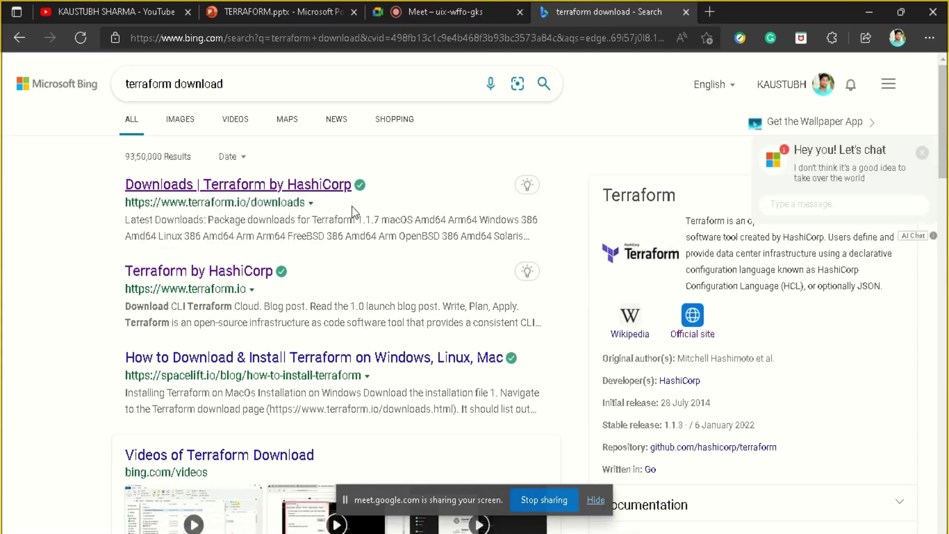
left_click(270, 186)
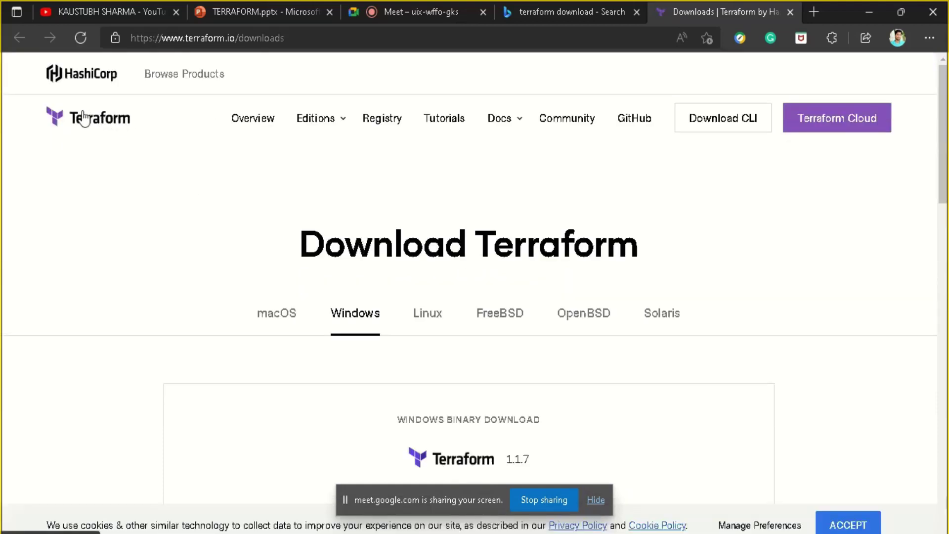
Scroll to the Windows binary for version 1.1.7 and download the Amd64 build.
scroll(395, 262, "down", 2)
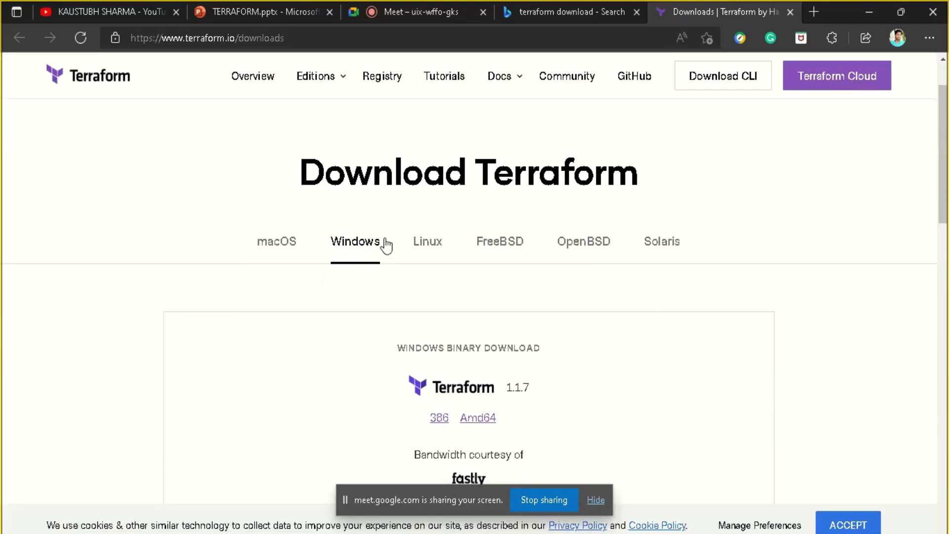
scroll(453, 296, "down", 1)
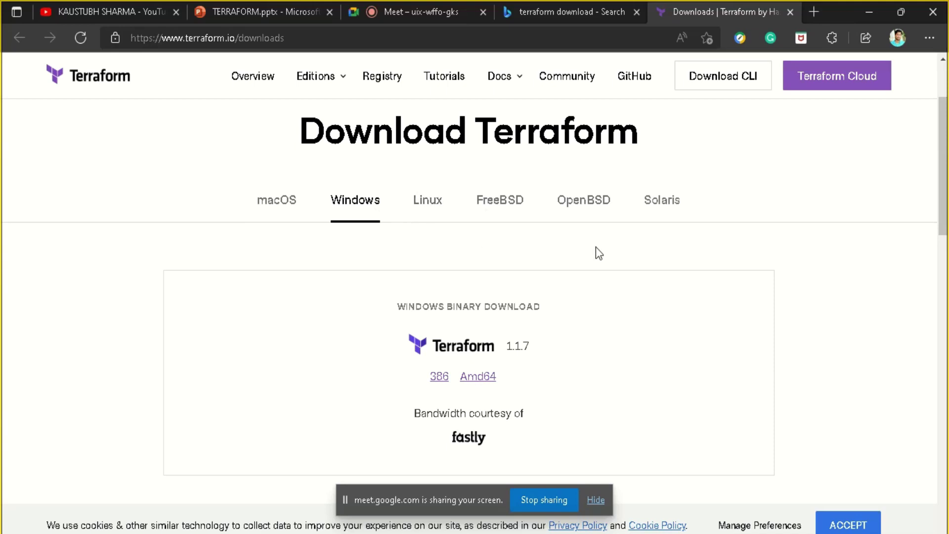
scroll(596, 247, "down", 2)
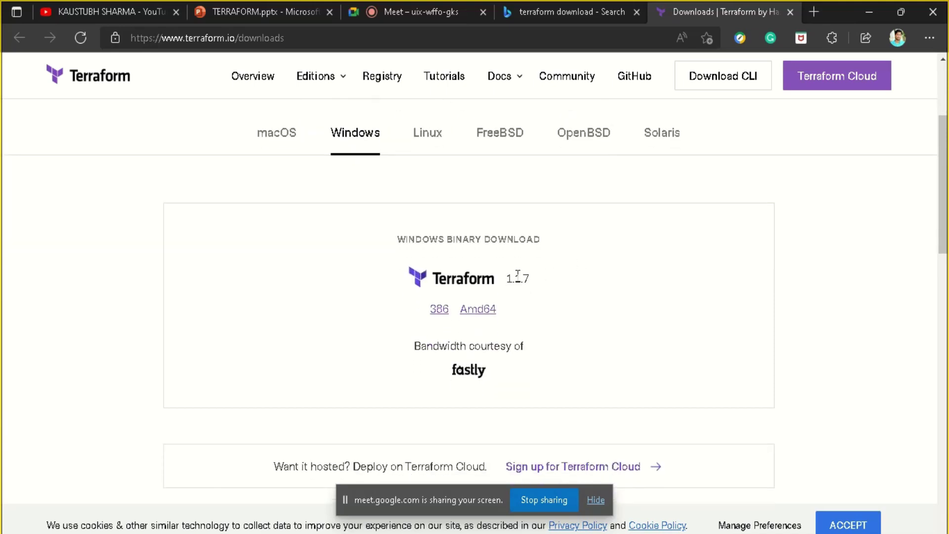
left_click_drag(504, 278, 530, 277)
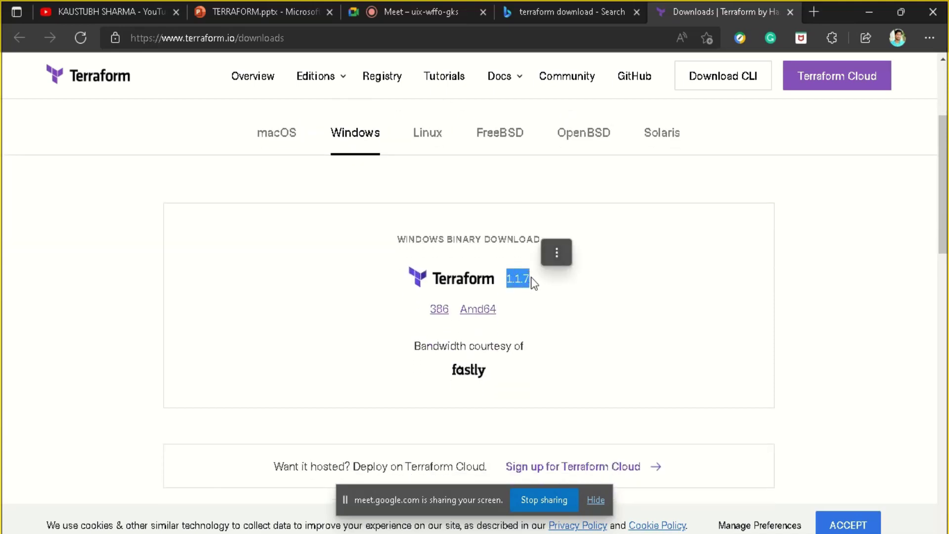
left_click(531, 277)
scroll(531, 278, "down", 1)
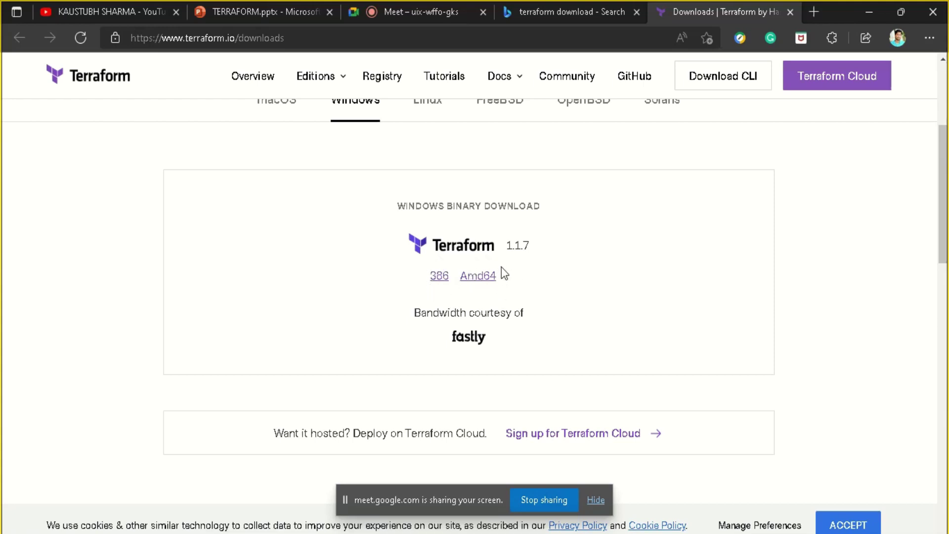
left_click(487, 277)
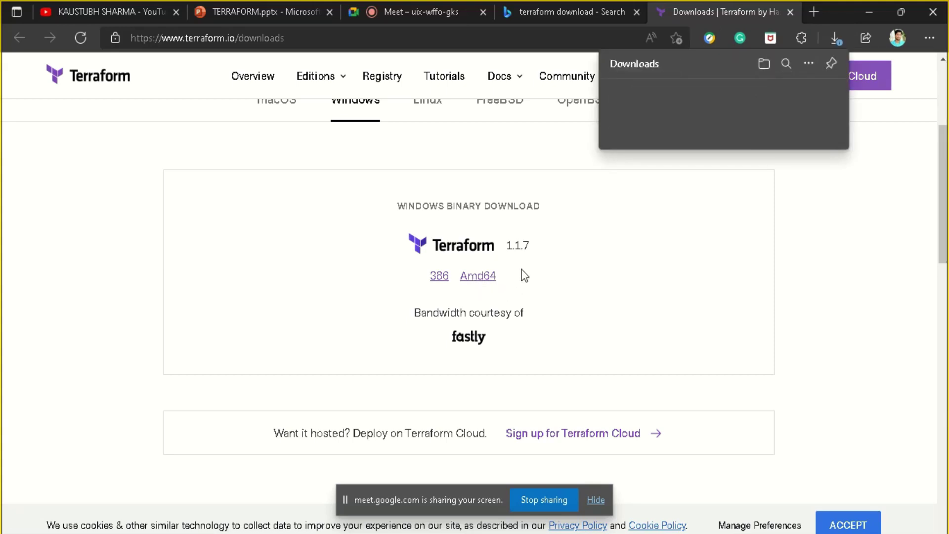
Save terraform_1.1.7_windows_amd64 (1).zip to the computer from the downloads flyout.
left_click(808, 117)
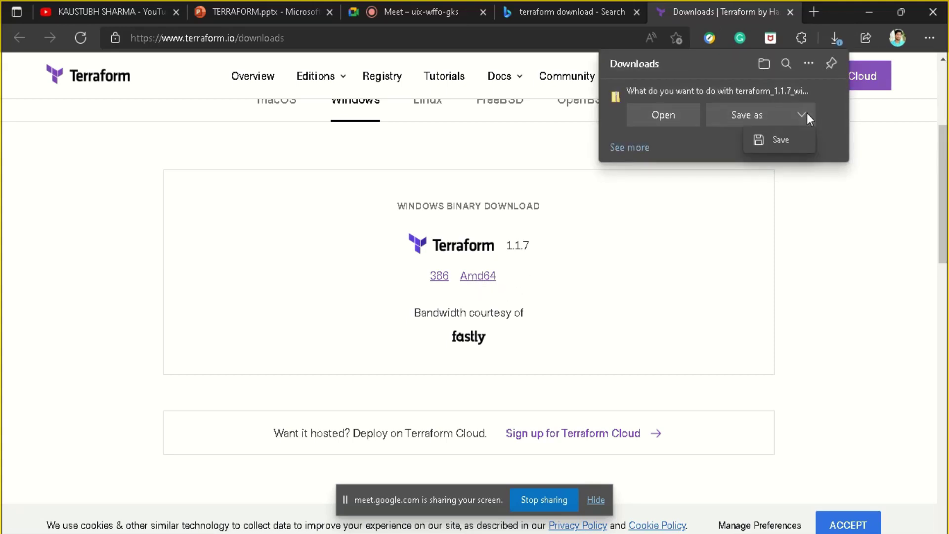
left_click(785, 141)
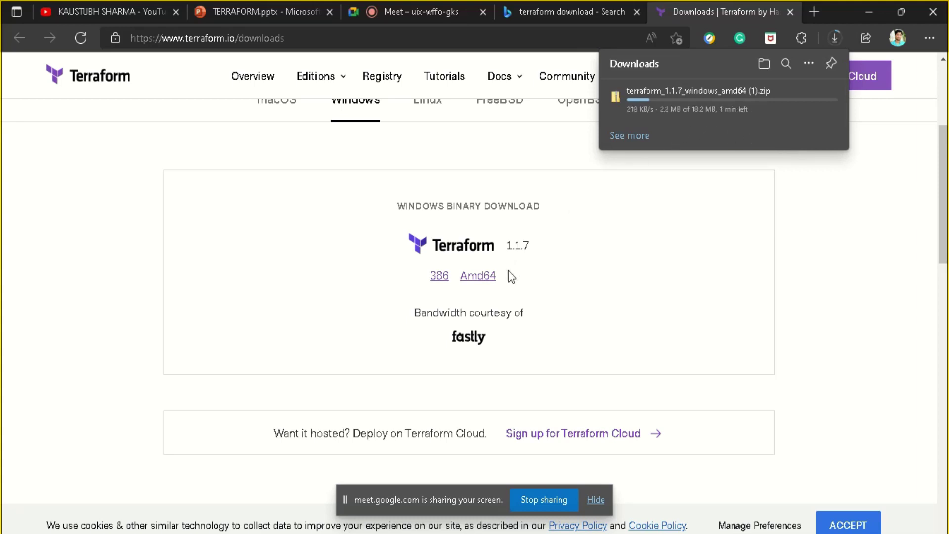
mouse_move(712, 119)
Check the finished 18.2 MB download and show it in the Downloads folder.
key("ctrl+3")
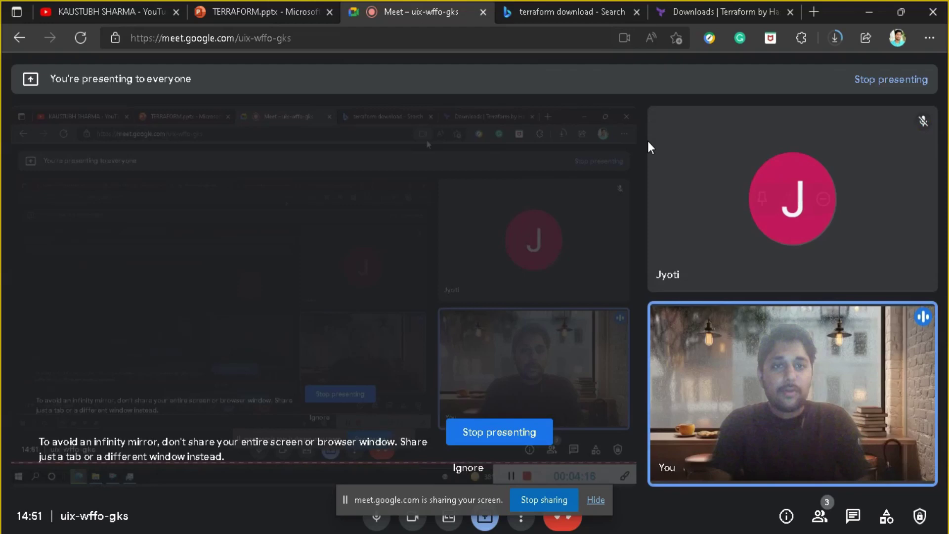
left_click(688, 17)
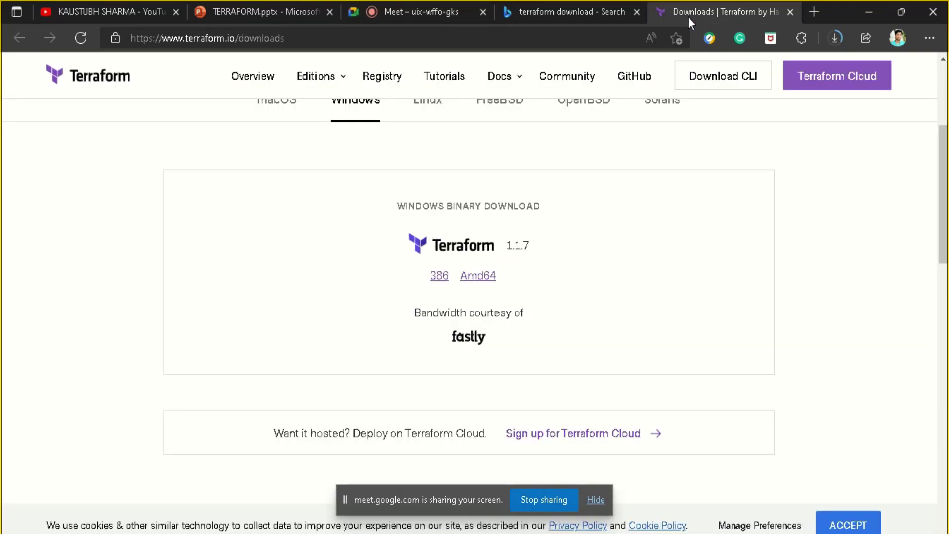
left_click(409, 16)
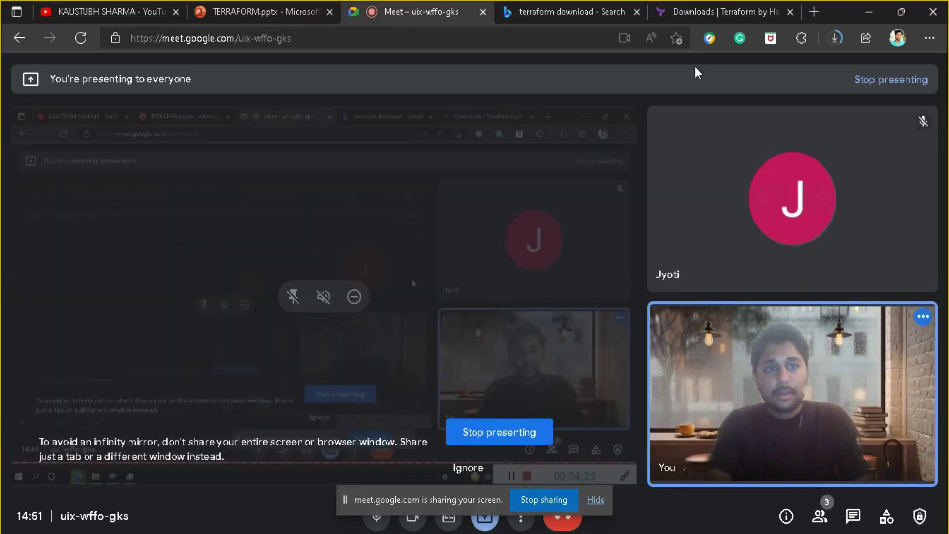
left_click(699, 11)
left_click(835, 39)
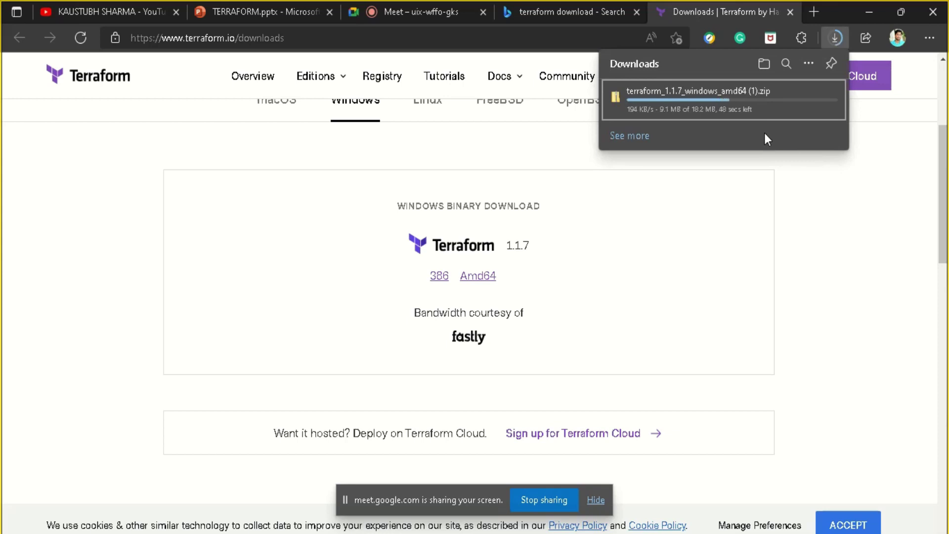
mouse_move(756, 121)
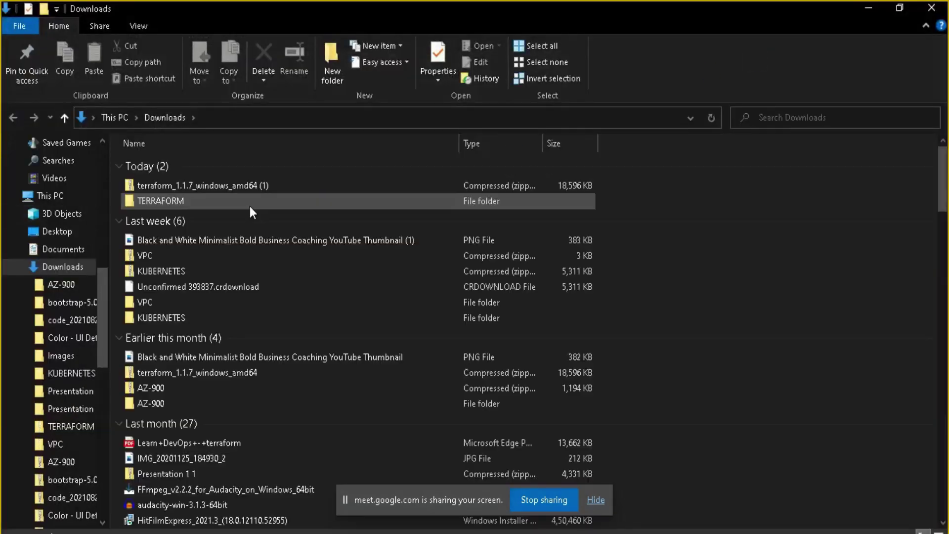
Extract terraform_1.1.7_windows_amd64 (1).zip into its suggested folder and open that folder.
left_click(190, 184)
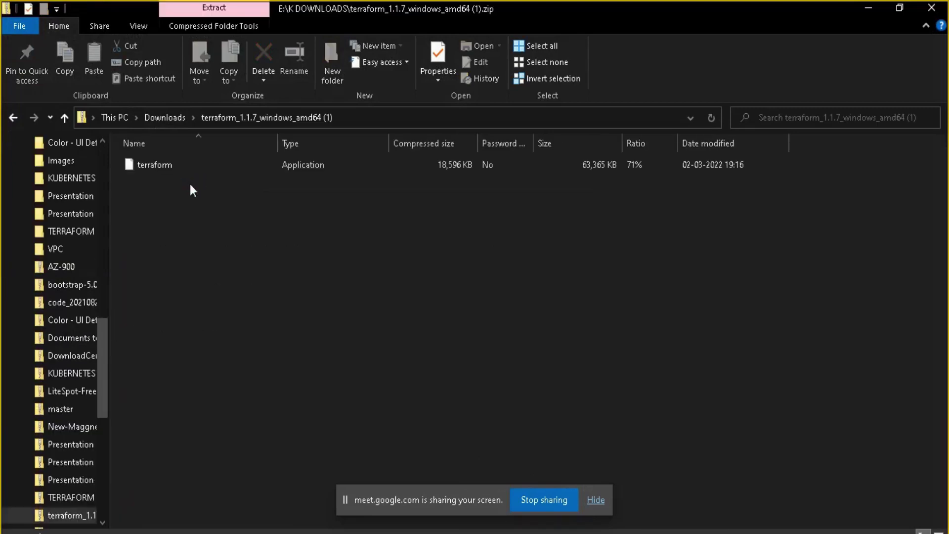
left_click(164, 121)
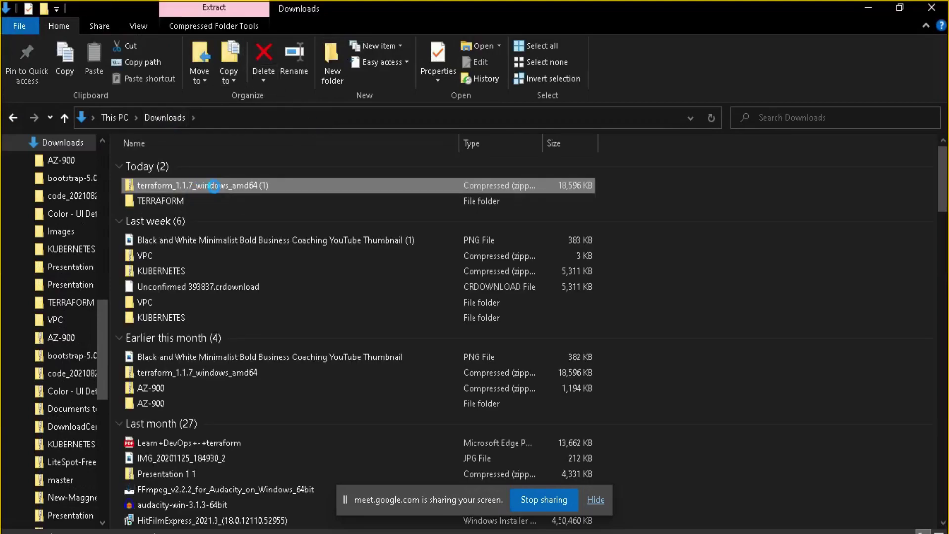
right_click(215, 187)
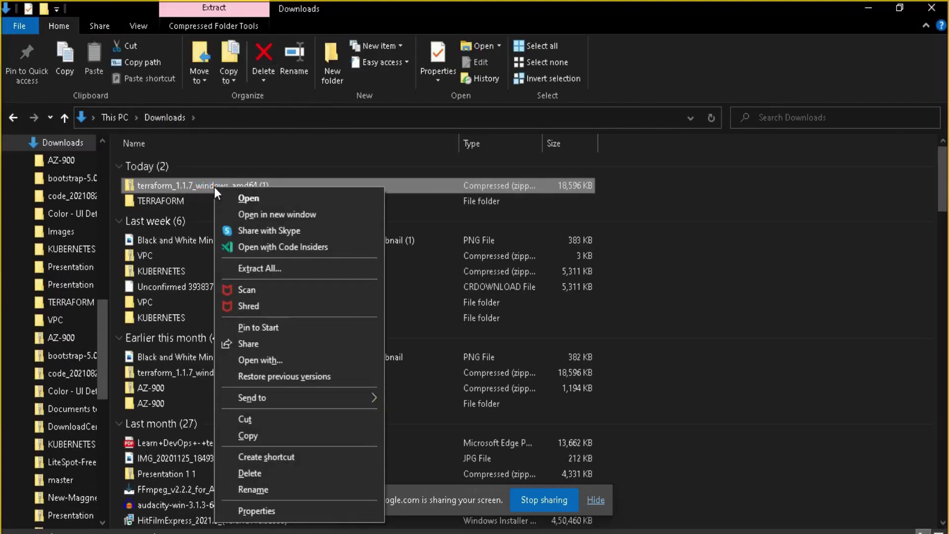
left_click(269, 271)
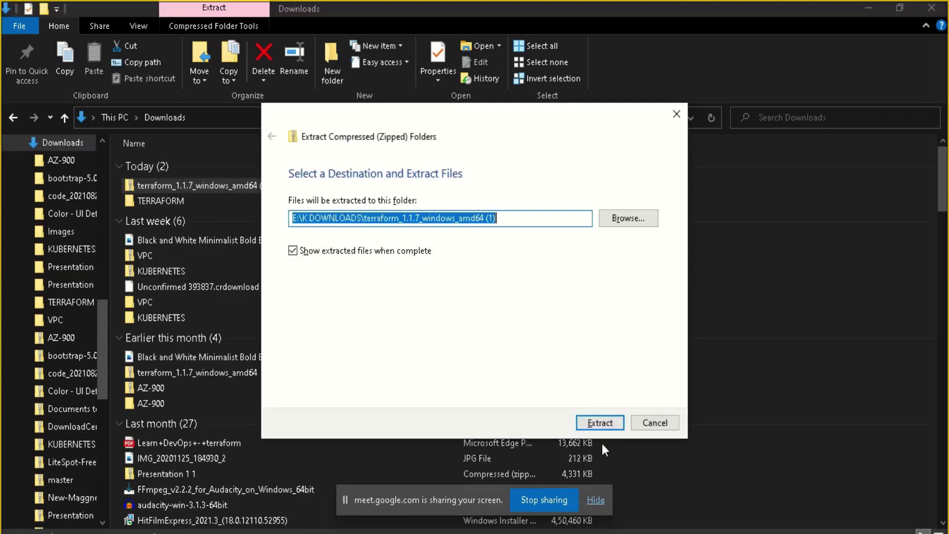
left_click(602, 429)
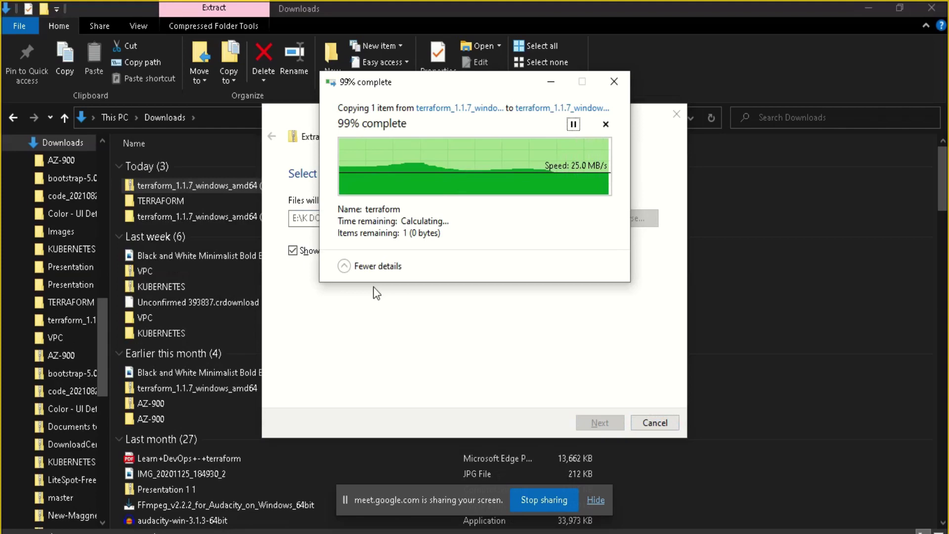
double_click(210, 218)
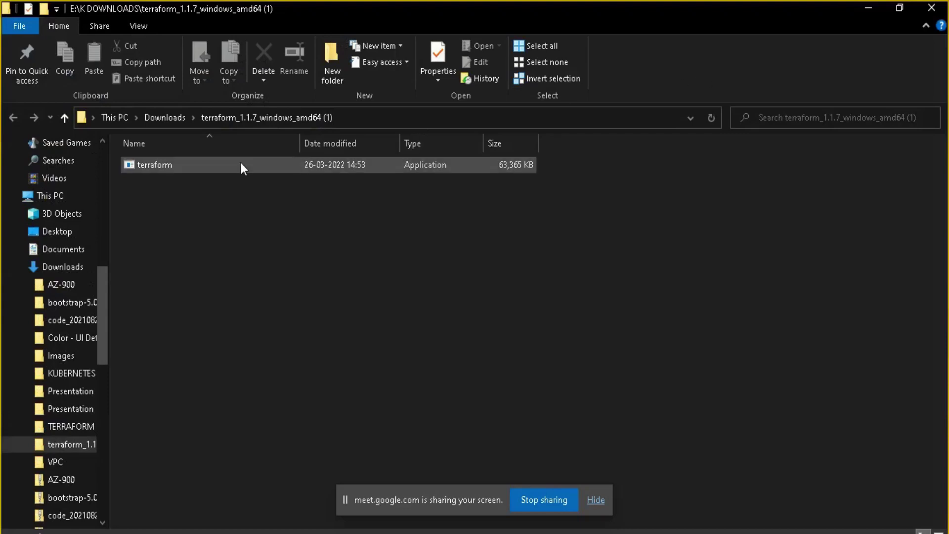
Reopen the terraform_1.1.7_windows_amd64 (1) folder from Downloads and launch terraform.exe.
left_click(935, 15)
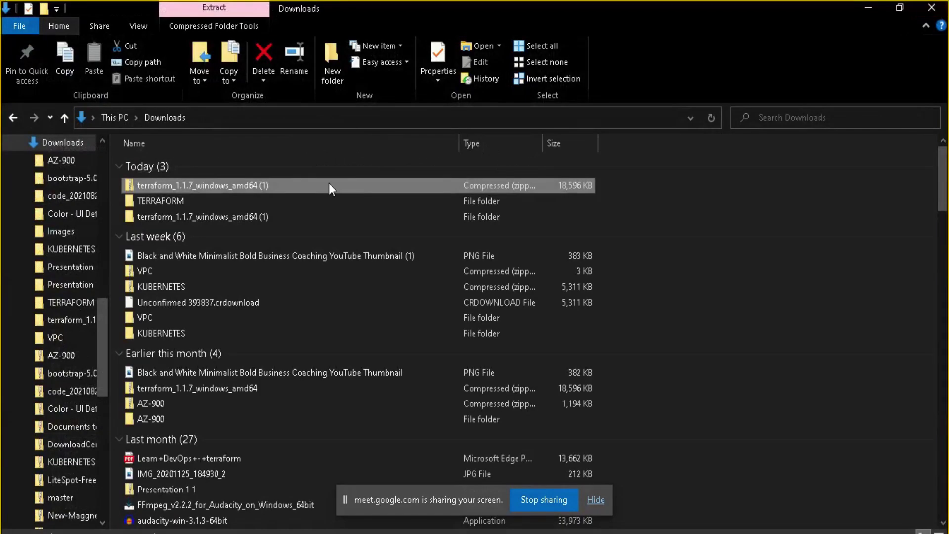
double_click(215, 220)
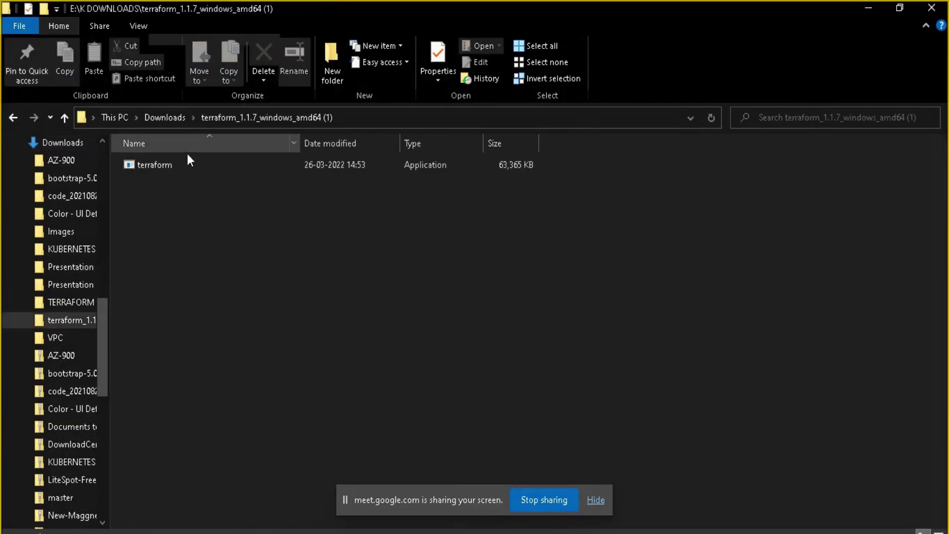
left_click(166, 123)
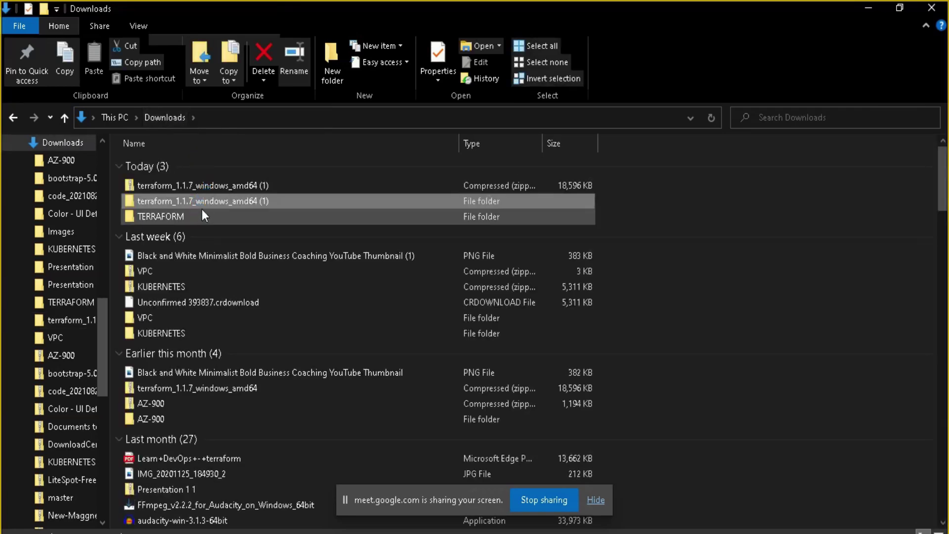
double_click(173, 202)
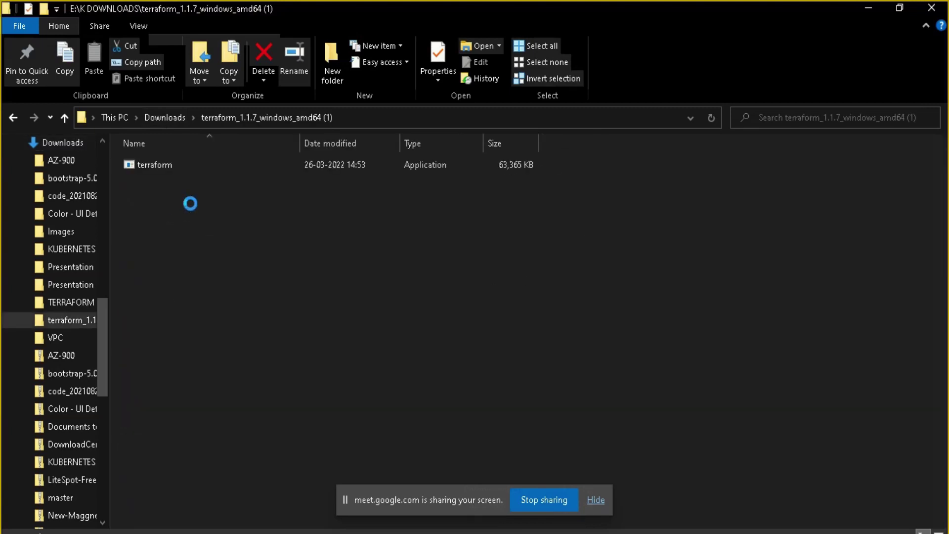
double_click(223, 167)
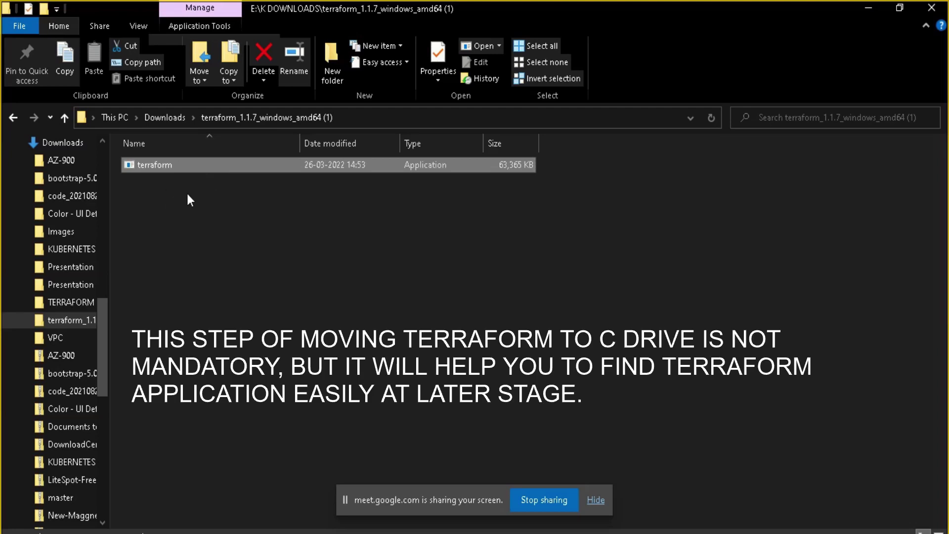
Navigate through This PC and WINDOWS (C:) to the Program Files (x86) folder.
left_click(111, 117)
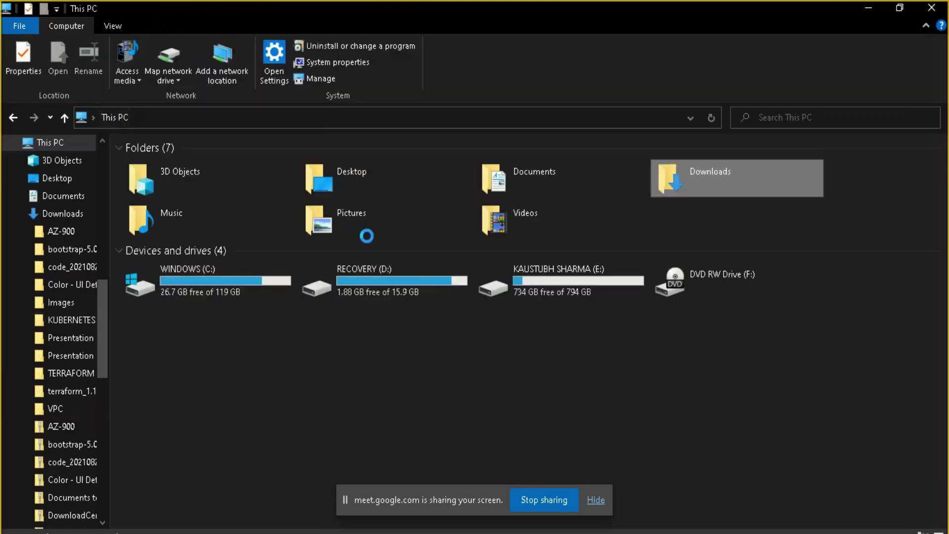
left_click(203, 296)
double_click(202, 295)
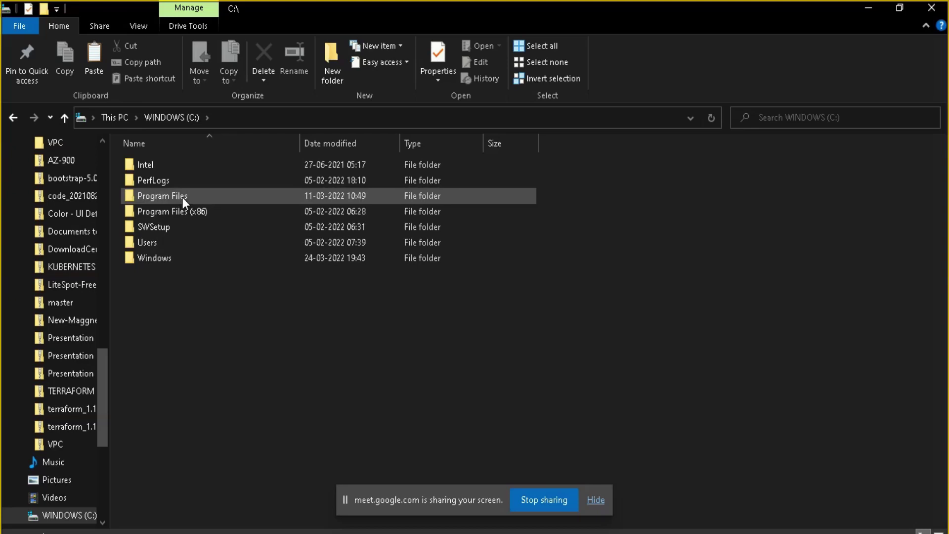
left_click(181, 211)
double_click(181, 211)
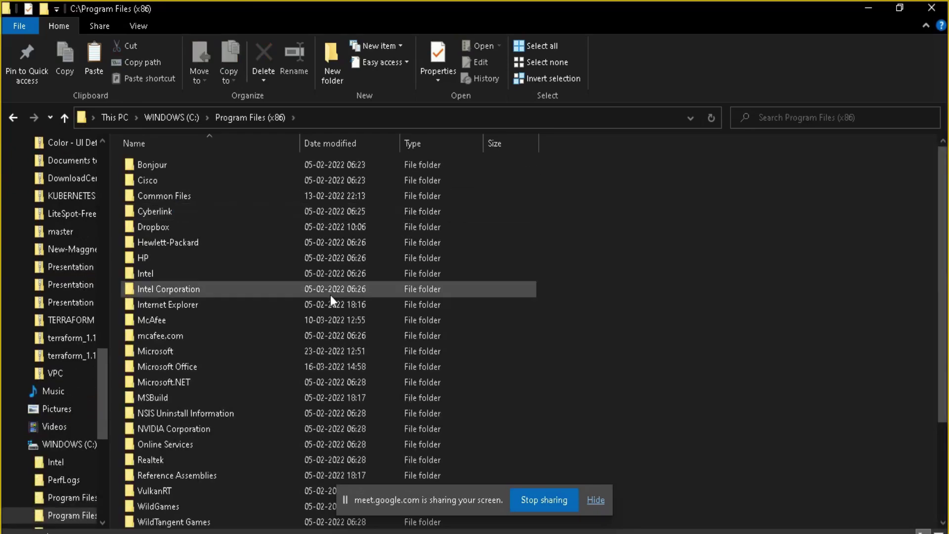
Create a TERRAFORM folder there and move terraform.exe into it with administrator permission.
left_click(330, 295)
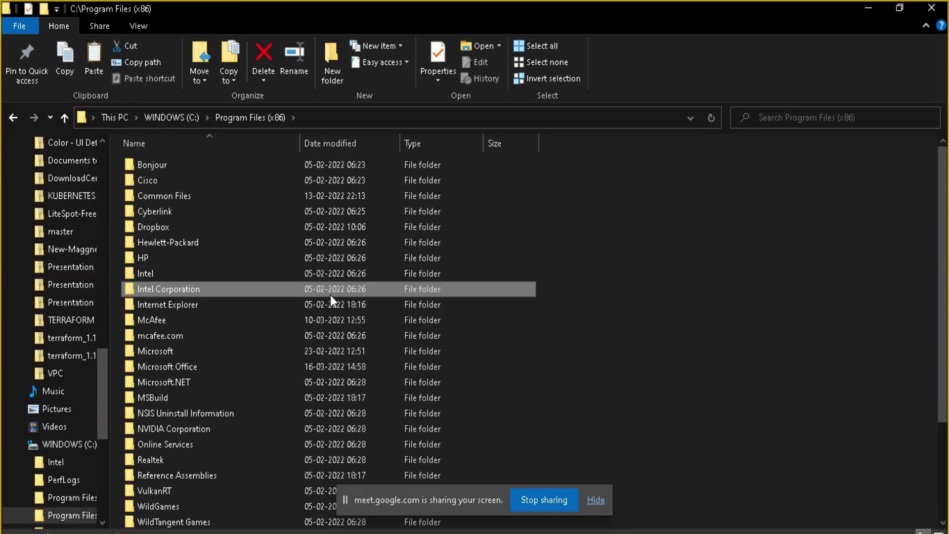
key("ctrl+shift+n")
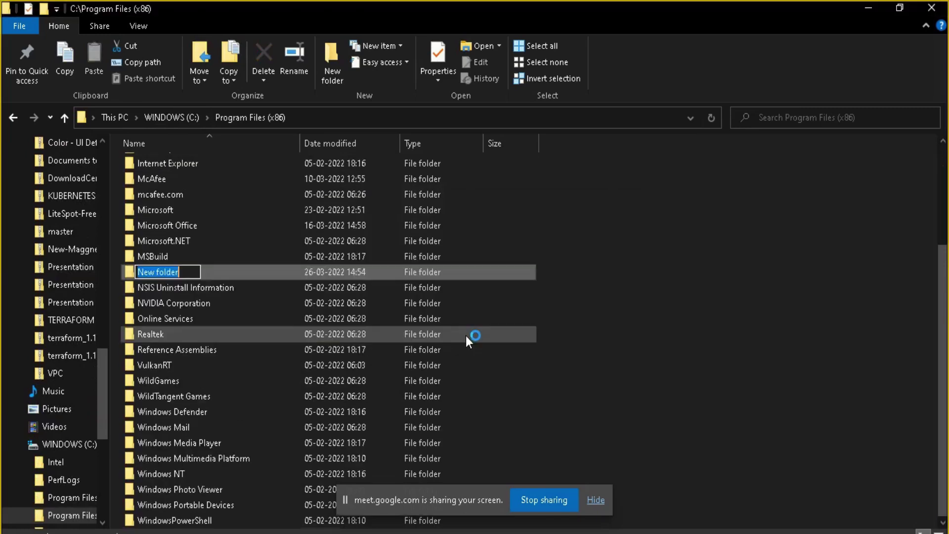
type("TER")
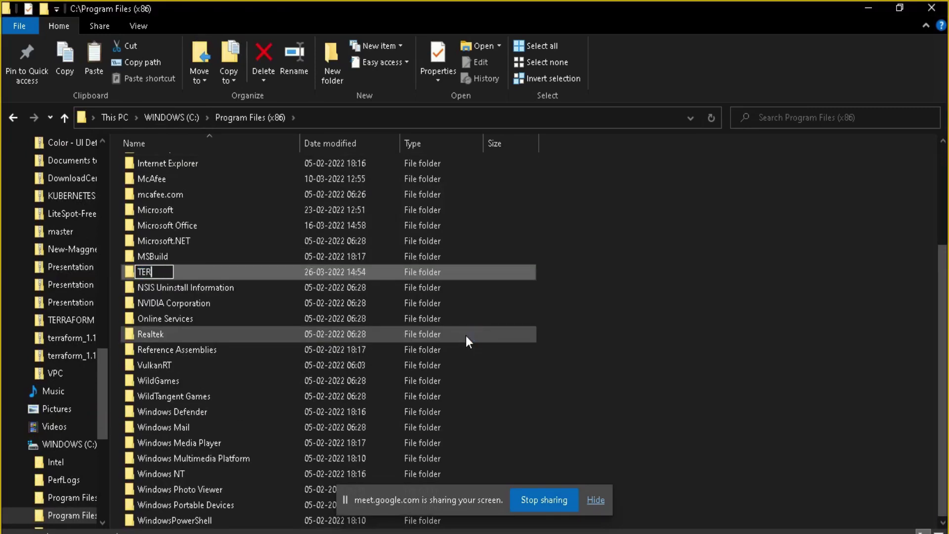
type("RAFORM")
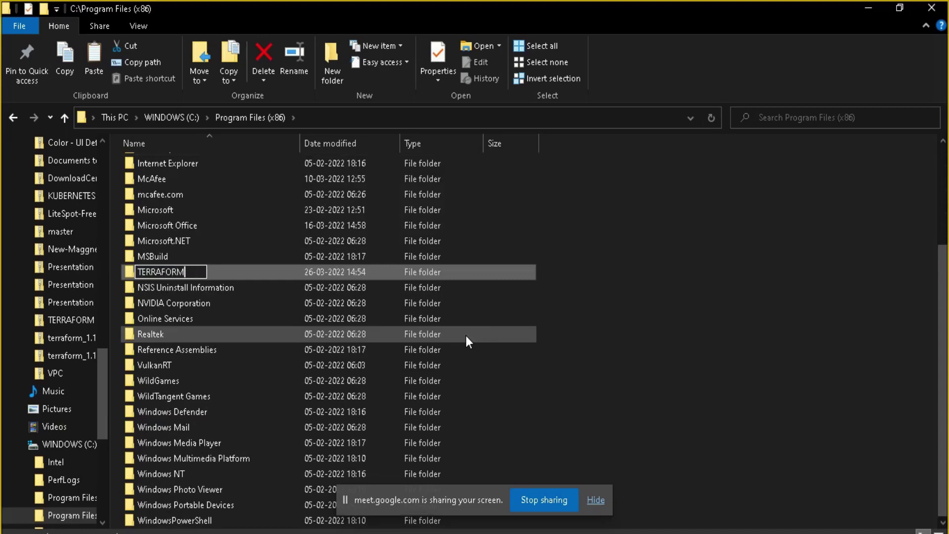
key("Return")
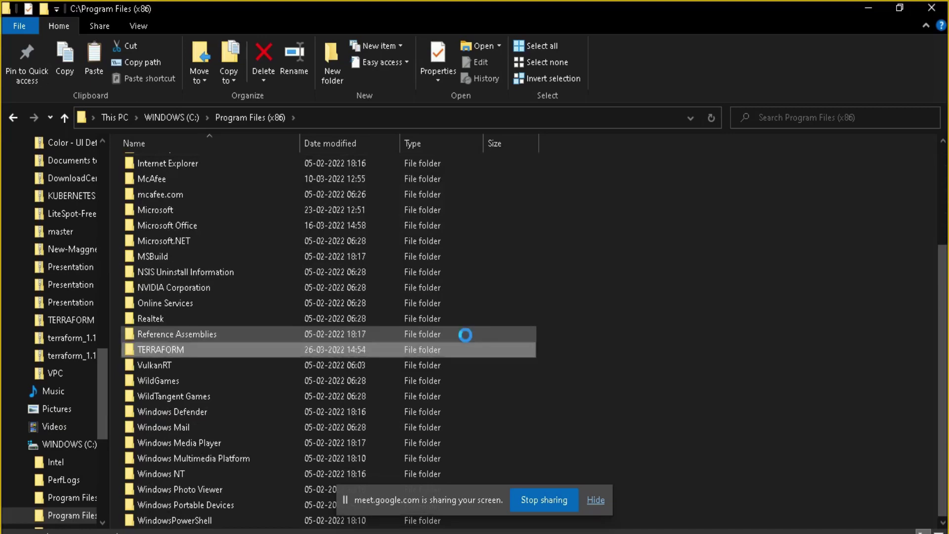
key("Return")
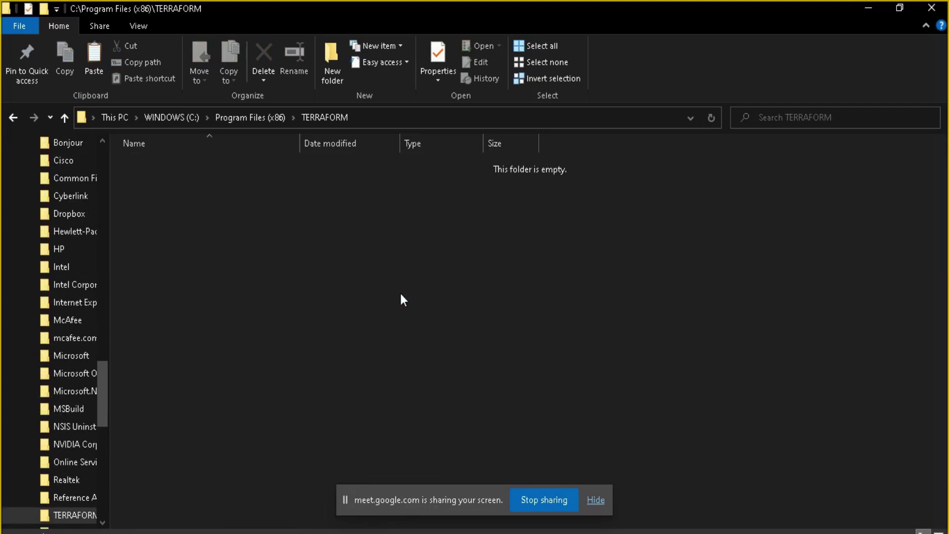
left_click(443, 180)
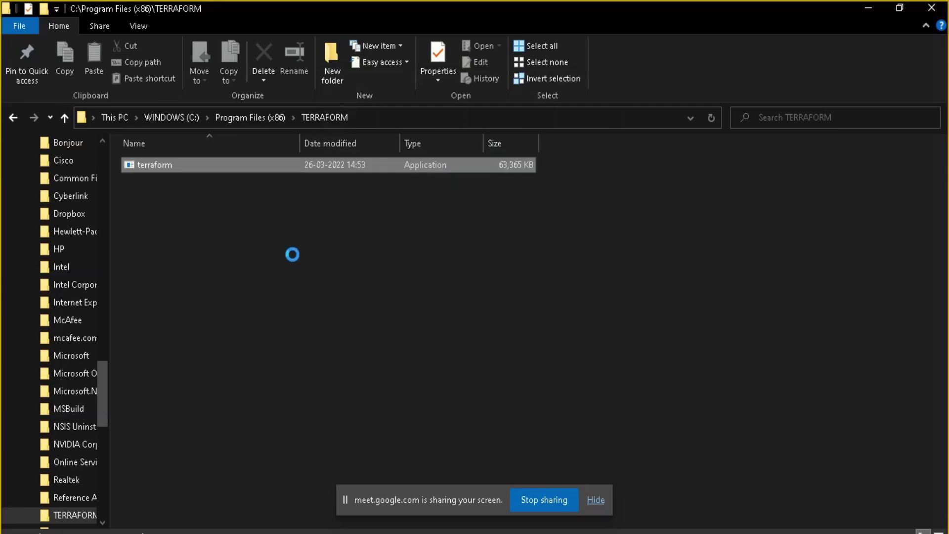
left_click(260, 118)
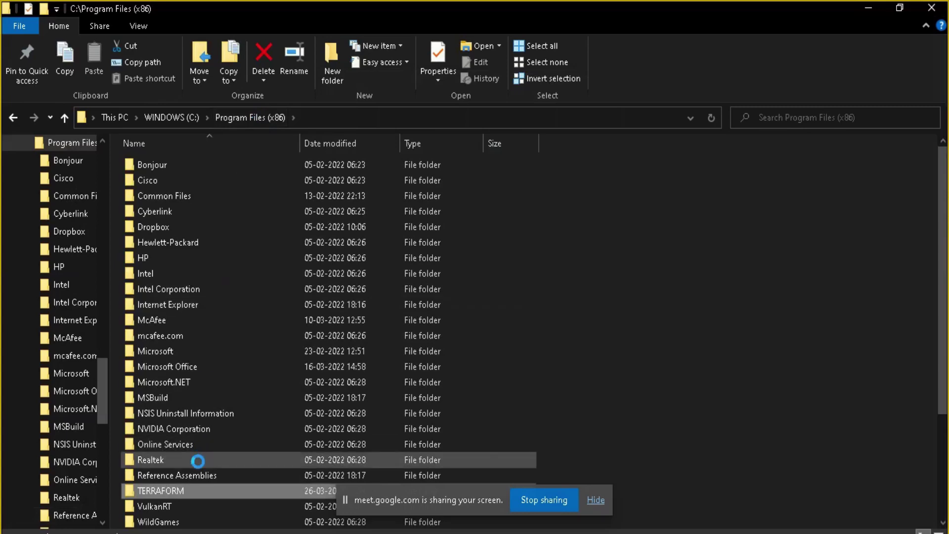
Run terraform in Command Prompt and see it is 'not recognized as an internal or external command'.
double_click(191, 490)
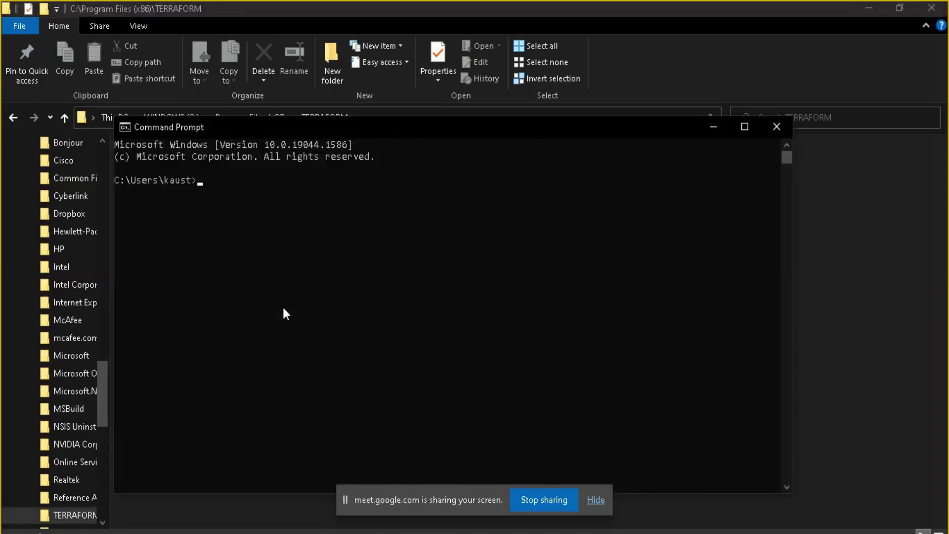
type("terraform")
key("Return")
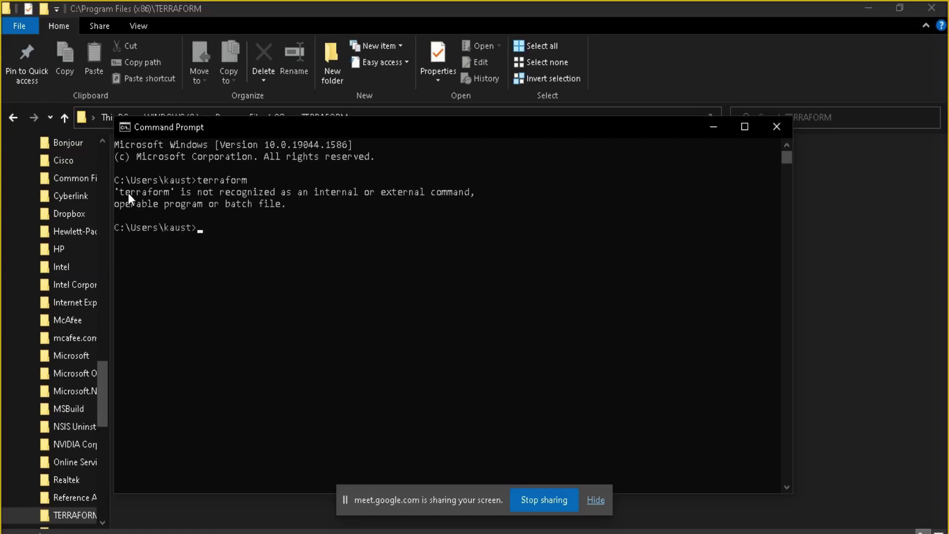
mouse_move(128, 193)
left_mouse_down()
mouse_move(290, 206)
mouse_move(114, 194)
left_mouse_up()
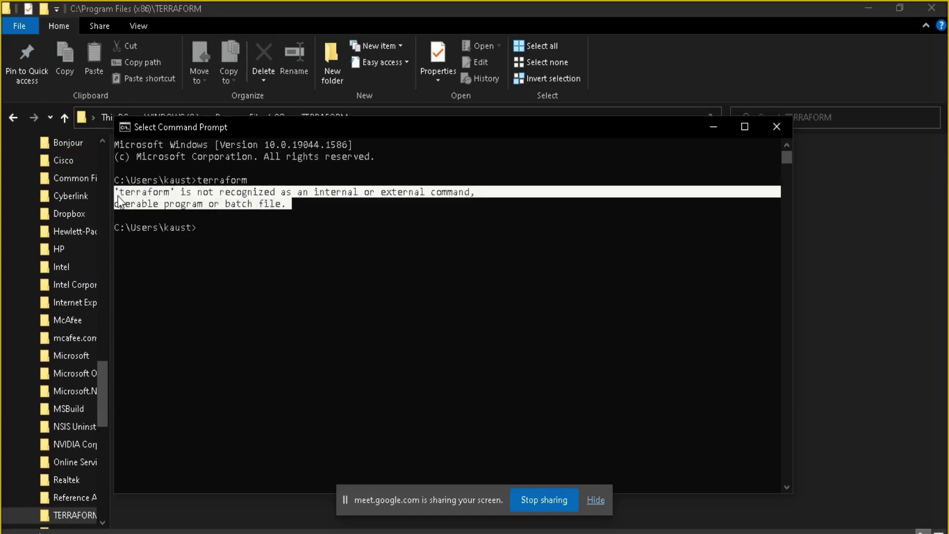
left_click(233, 211)
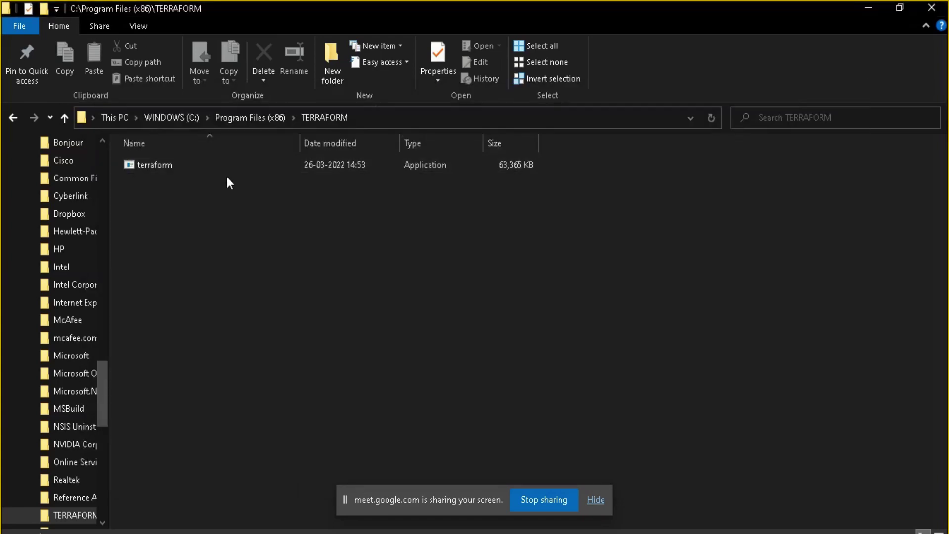
Reveal the TERRAFORM folder's full path in the Explorer address bar.
left_click(379, 115)
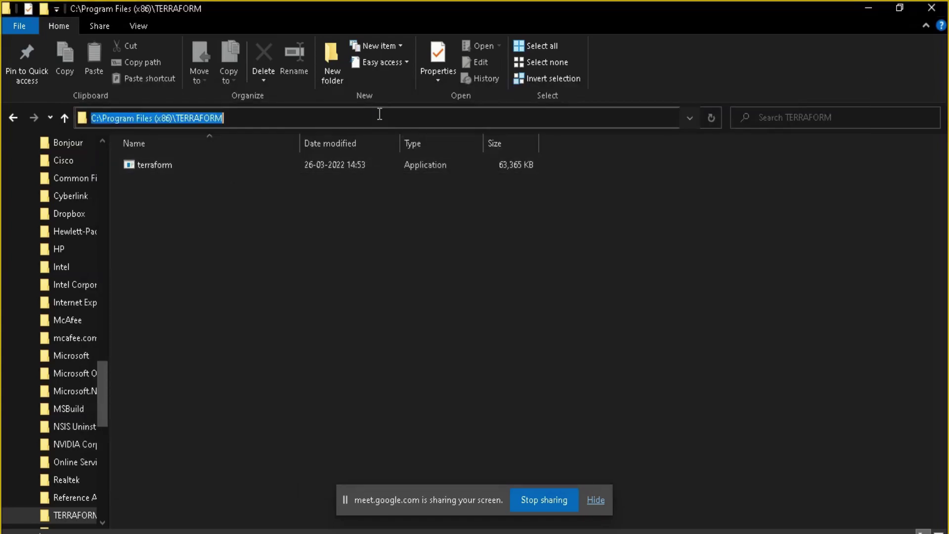
key("alt+Tab")
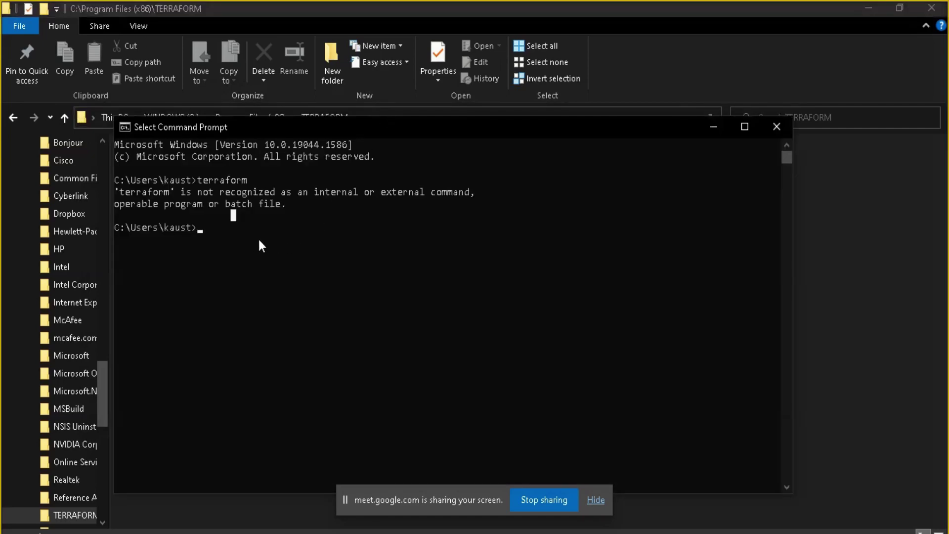
key("Escape")
Use cd .. to reach C:\, then cd into the pasted C:\Program Files (x86)\TERRAFORM path.
type("cd")
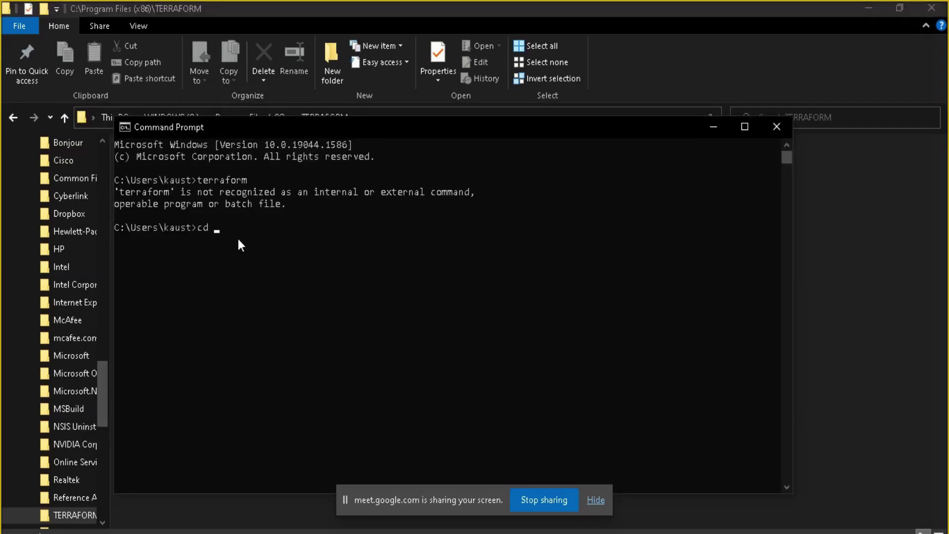
type(" ..")
key("Return")
type("cd ..")
key("Return")
left_click(387, 78)
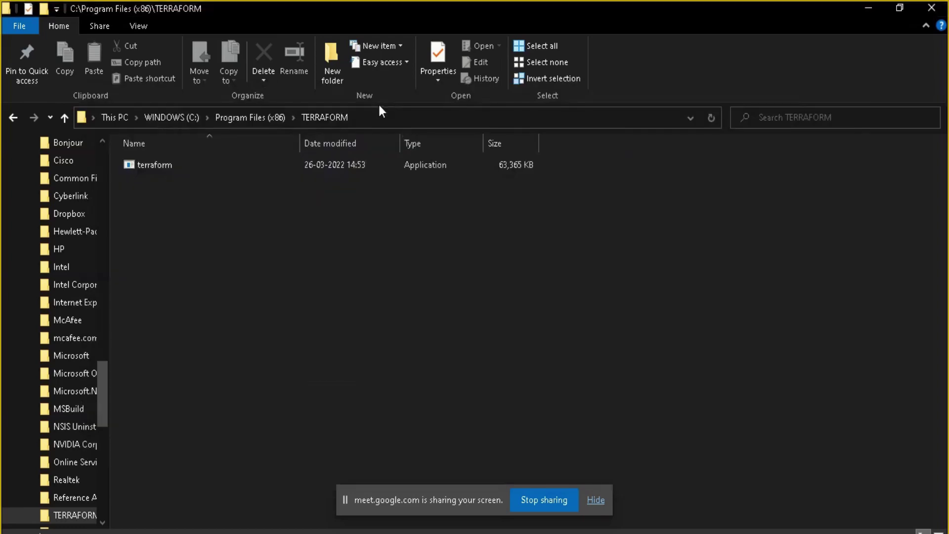
left_click(372, 117)
key("ctrl+c")
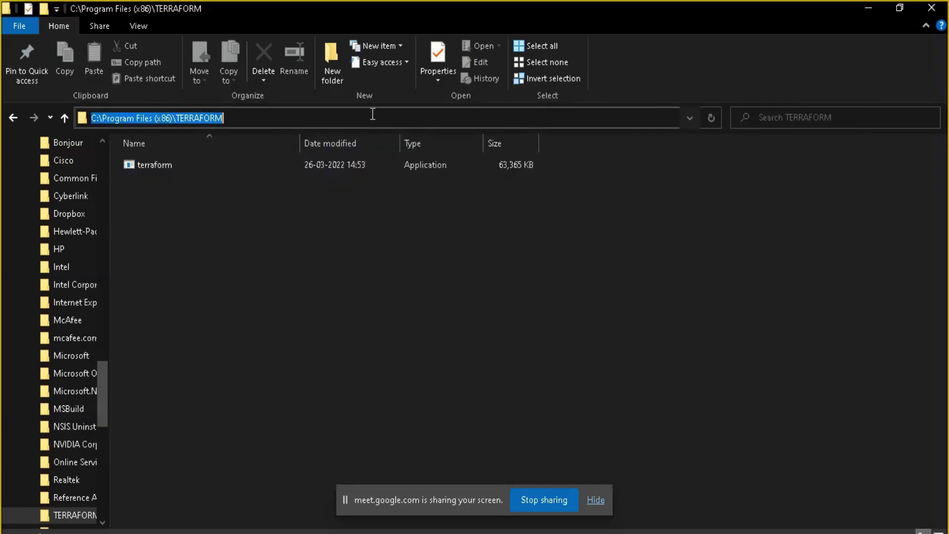
key("alt+Tab")
type("cd")
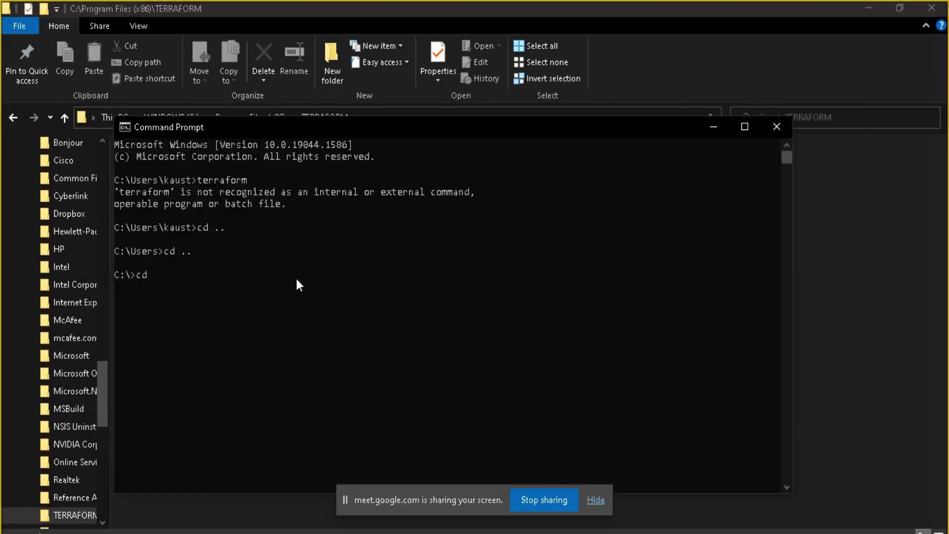
key("ctrl+v")
key("Return")
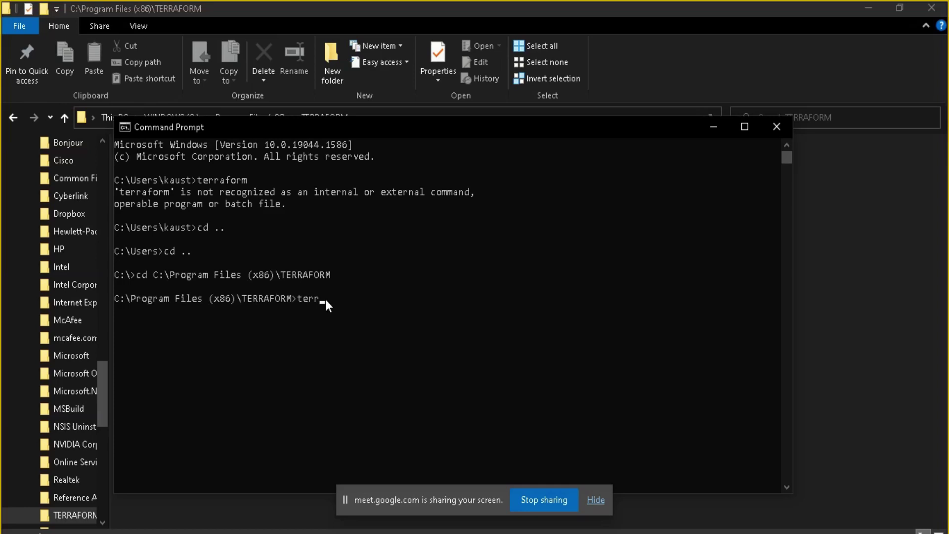
Run terraform in the TERRAFORM folder and review its usage and command list.
type("terraform")
key("Return")
scroll(208, 209, "up", 8)
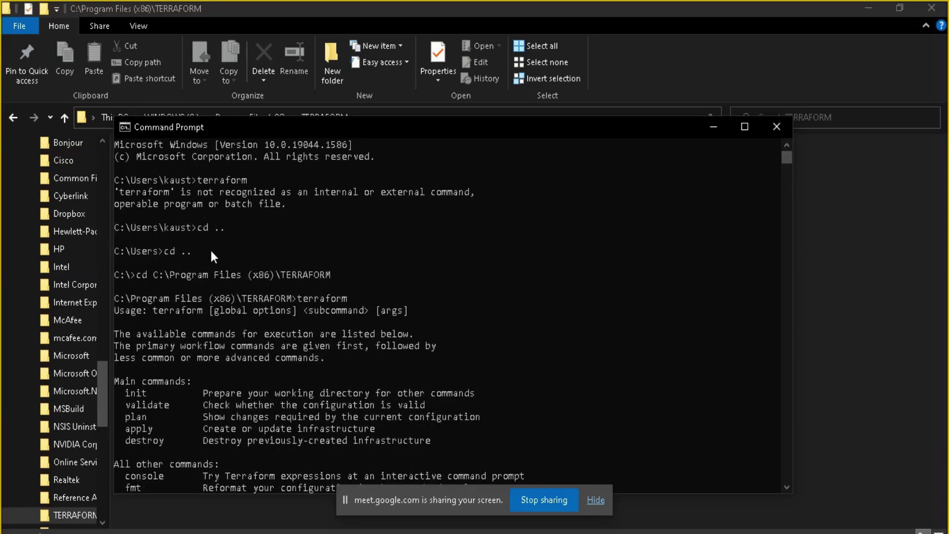
left_click_drag(197, 324, 321, 410)
scroll(321, 404, "down", 10)
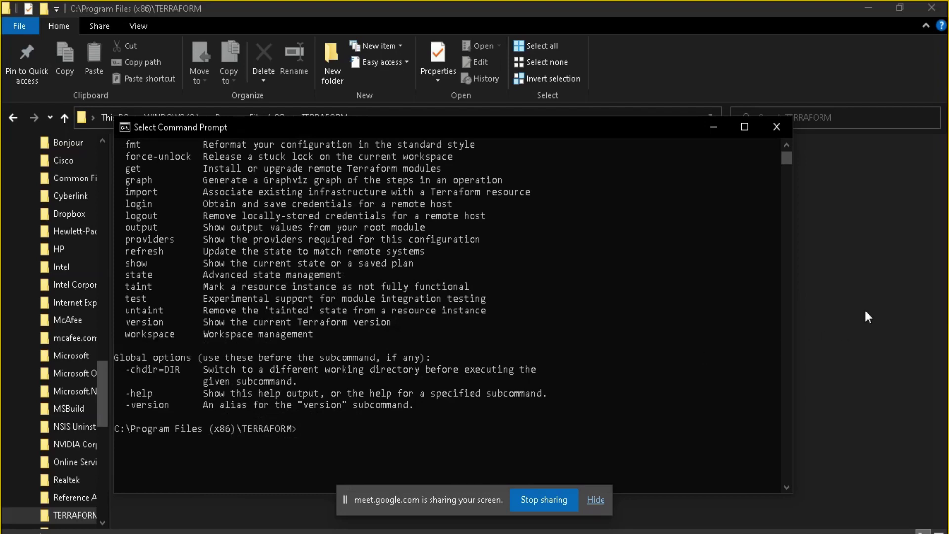
Hide Command Prompt and select the TERRAFORM folder's full path in File Explorer.
left_click(915, 290)
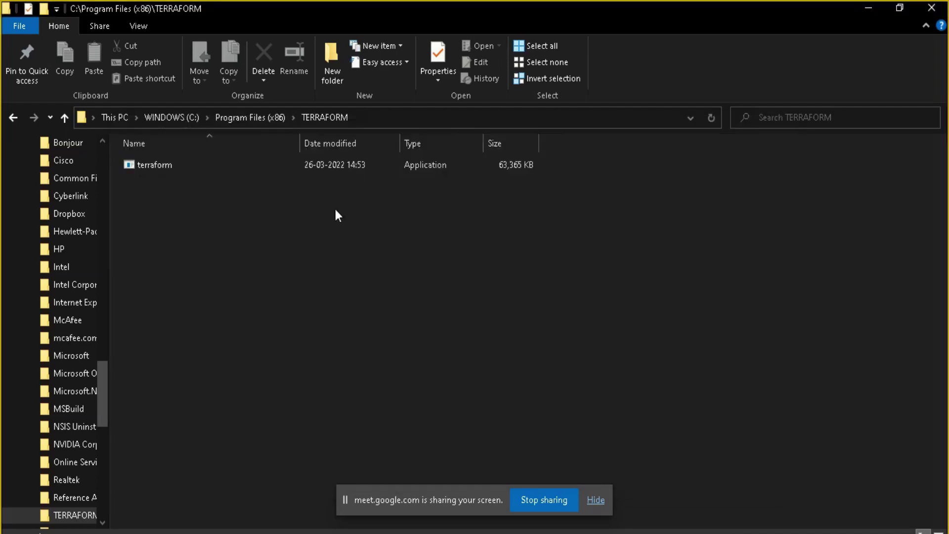
key("alt+Tab")
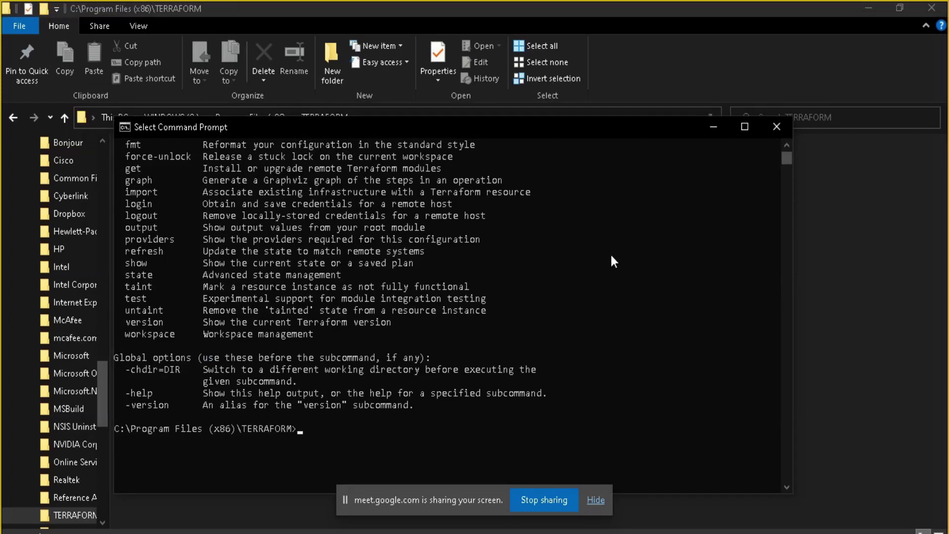
left_click(714, 126)
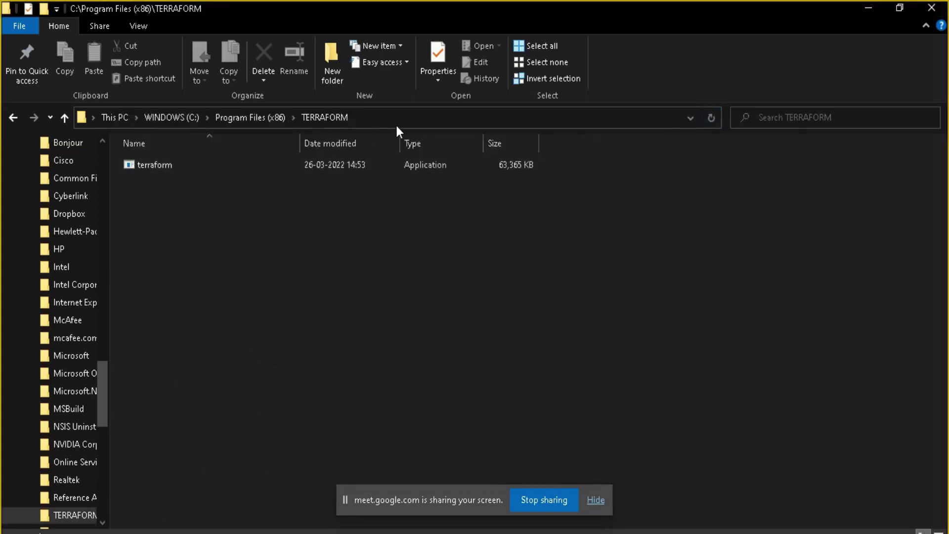
left_click(389, 122)
key("ctrl+c")
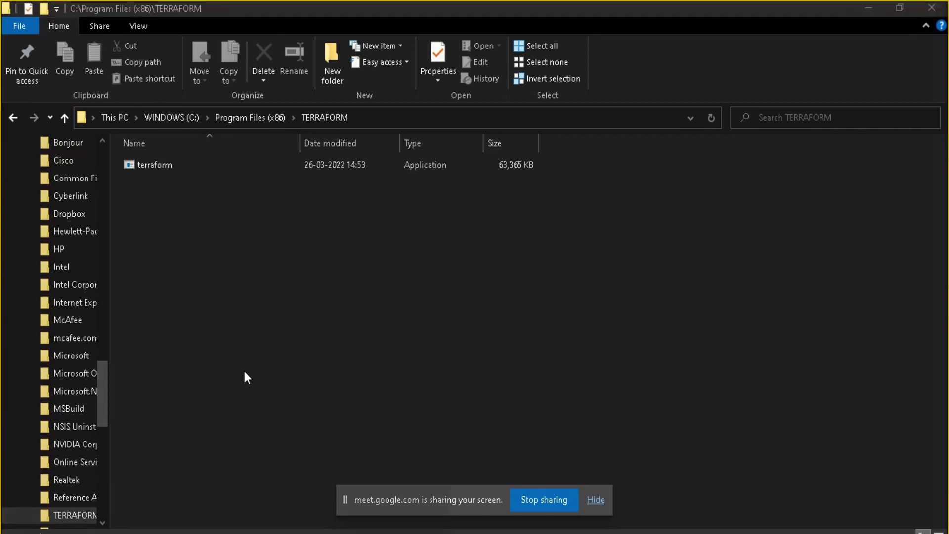
Search Windows for 'variabl', then dismiss the results.
key("super")
type("v")
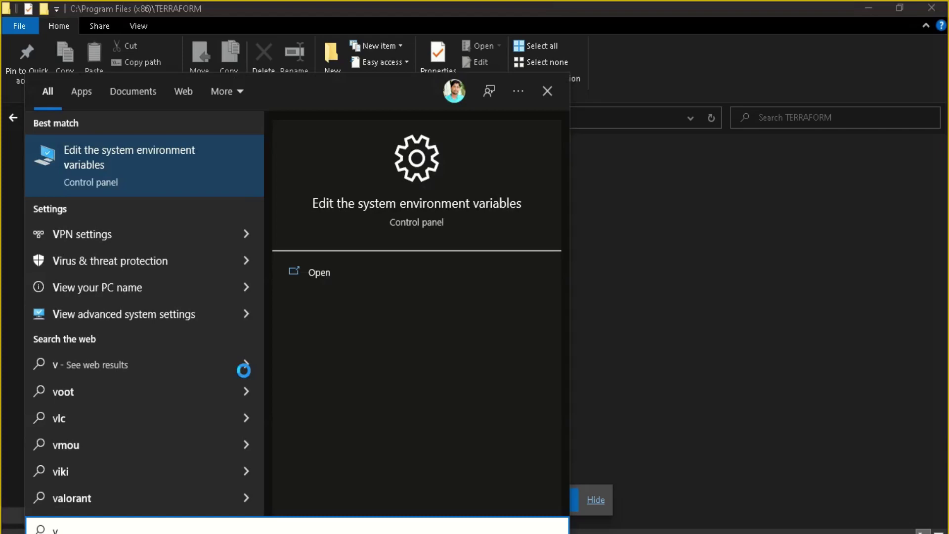
type("ariabl")
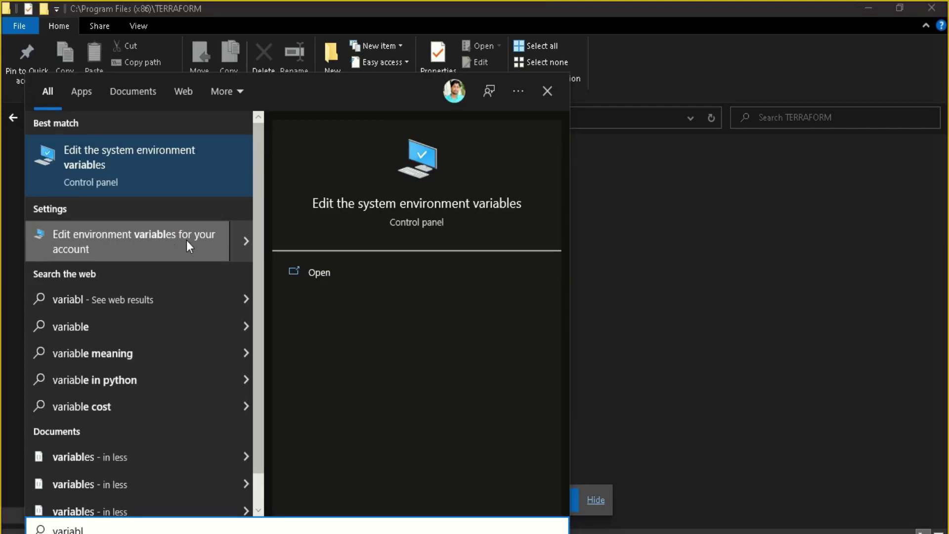
left_click(125, 247)
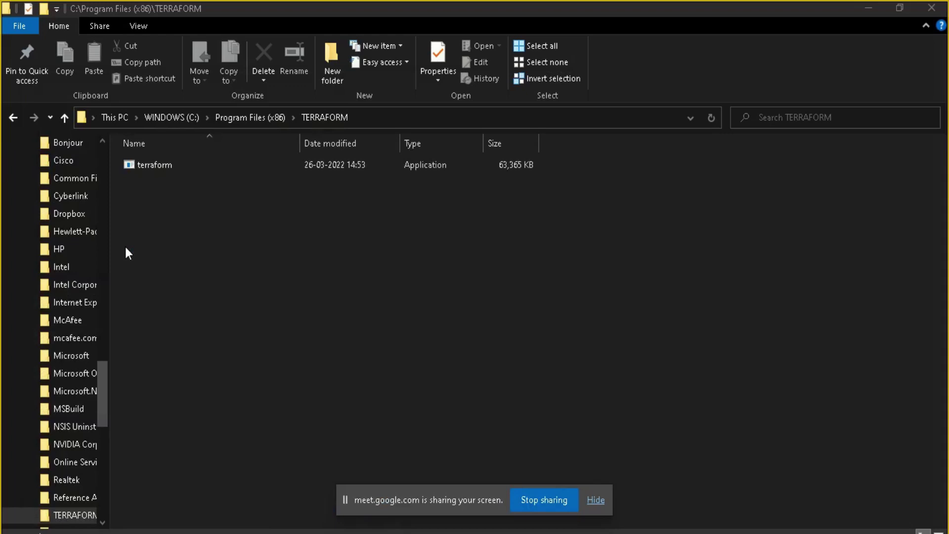
Search 'var' so 'Edit environment variables for your account' shows as the best match.
key("super")
type("var")
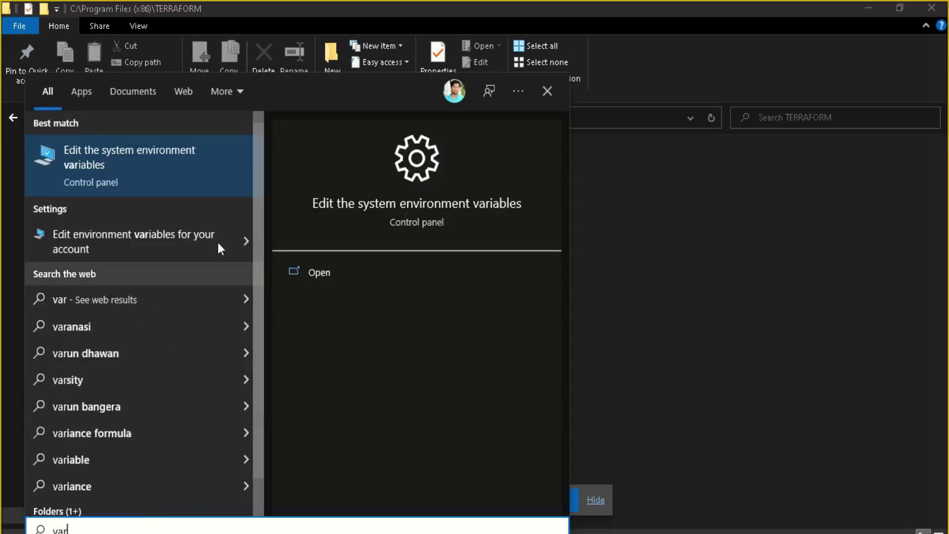
left_click(159, 235)
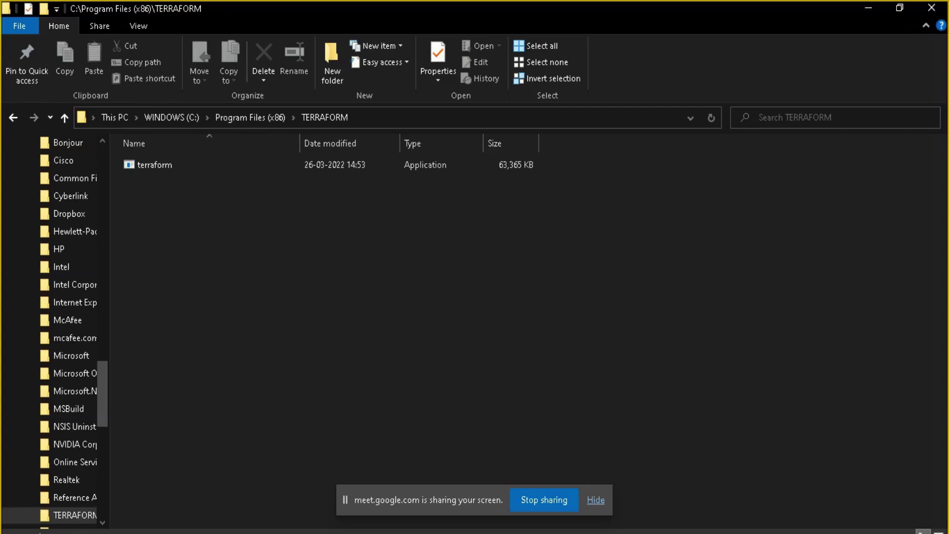
left_click(14, 532)
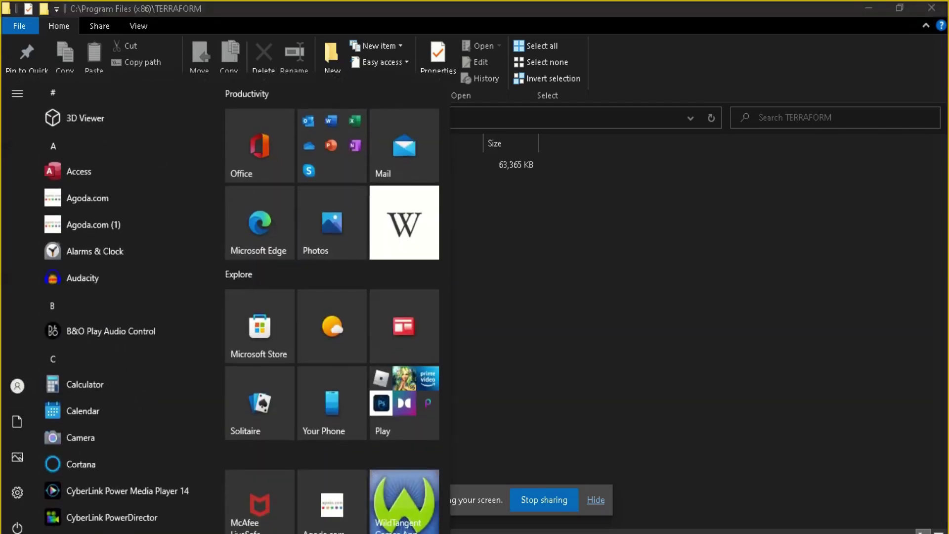
type("var")
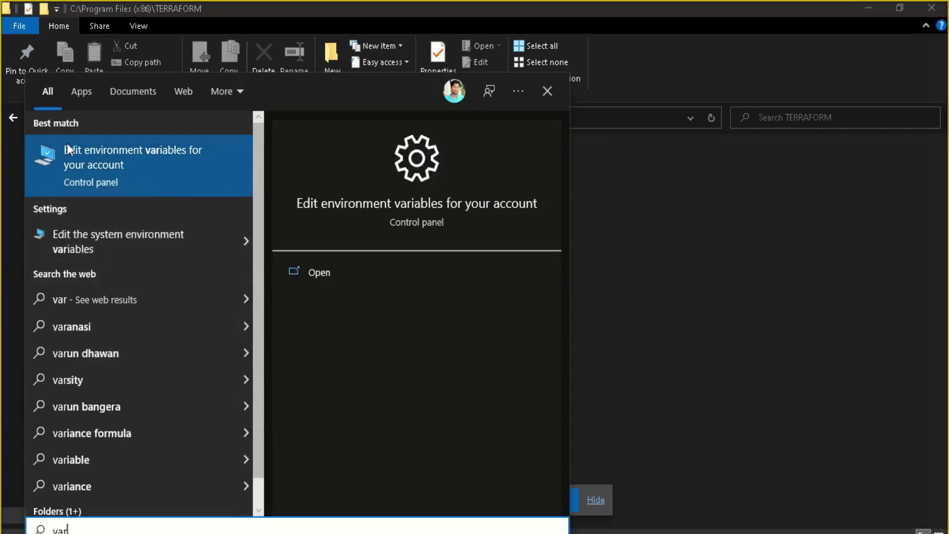
Add C:\Program Files (x86)\TERRAFORM as a new user Path entry, save, and close Environment Variables.
left_click(87, 161)
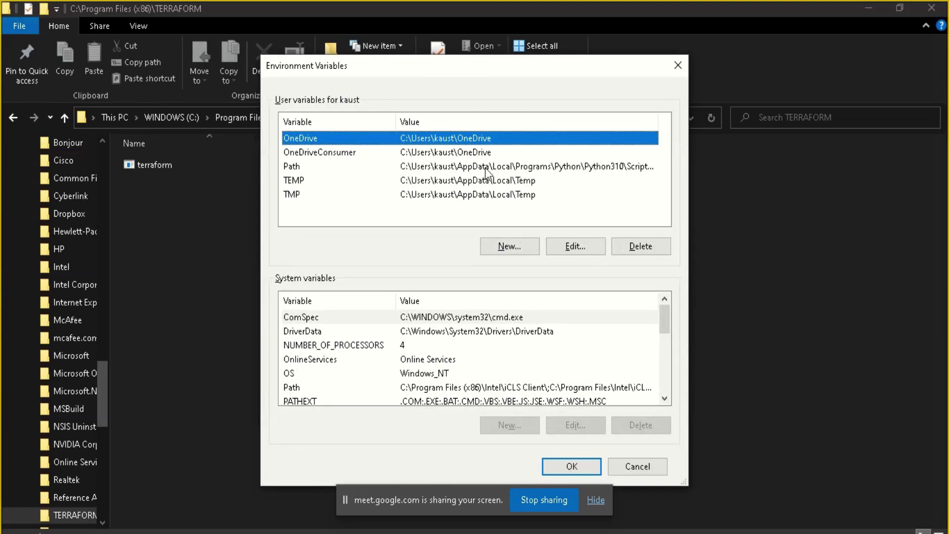
left_click(299, 167)
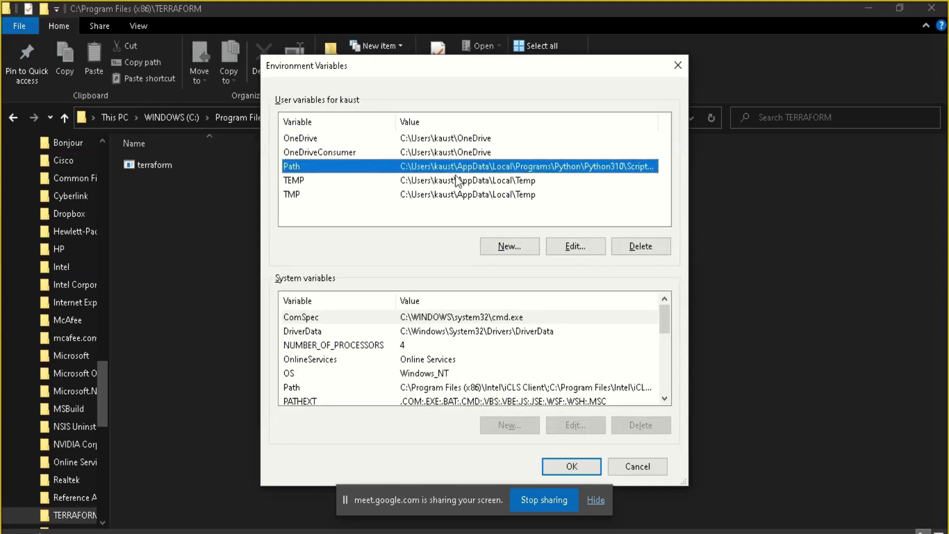
left_click(583, 246)
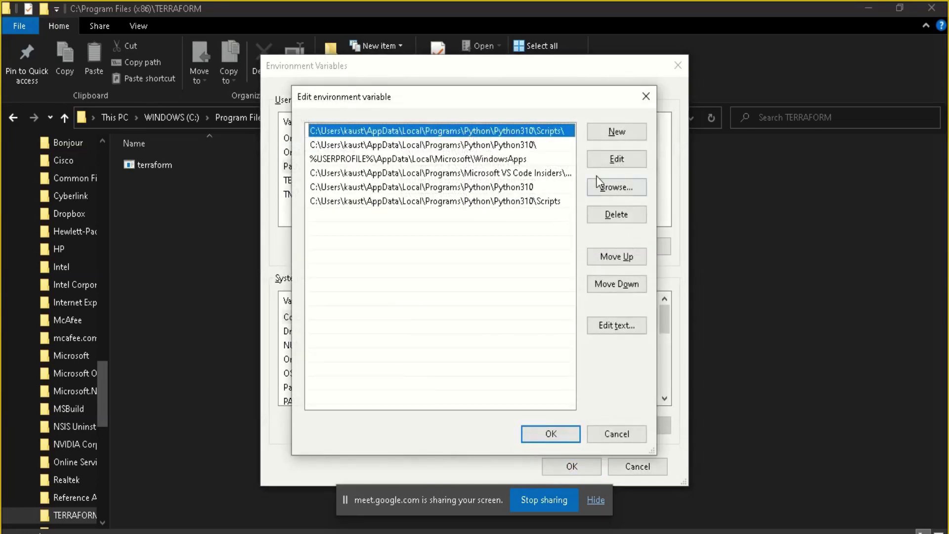
left_click(607, 135)
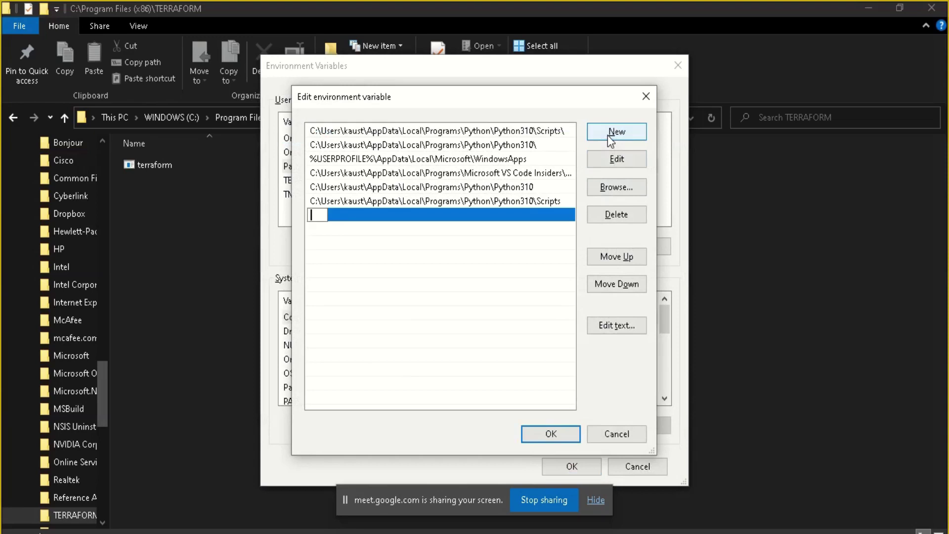
key("ctrl+v")
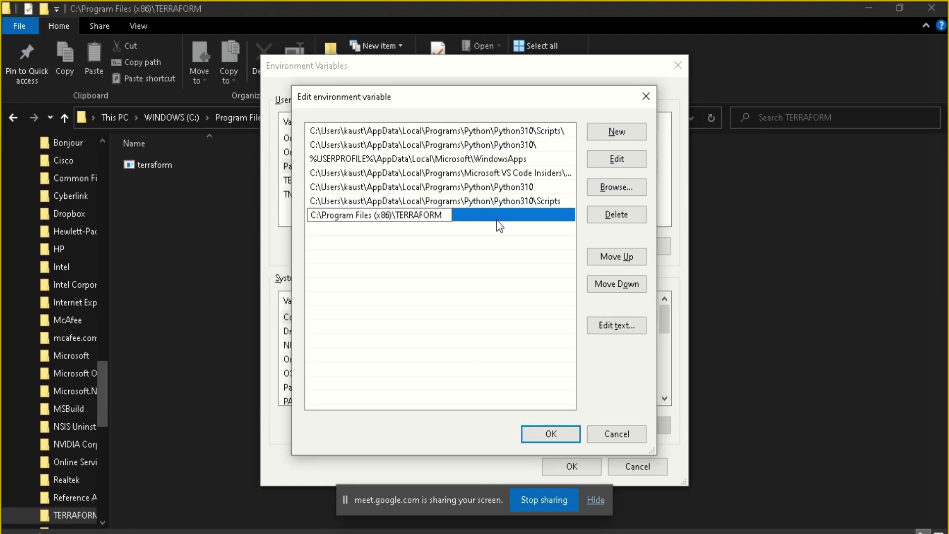
left_click(554, 437)
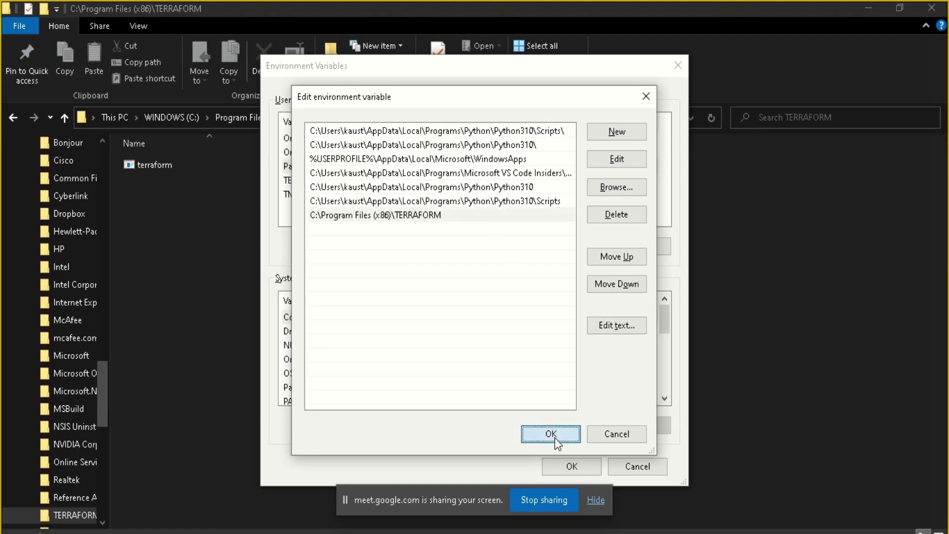
left_click(572, 464)
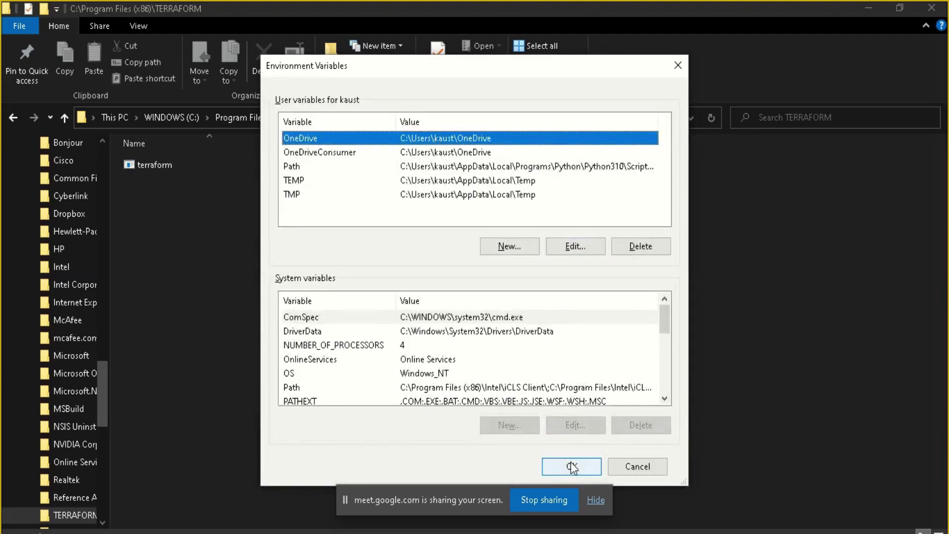
left_click(630, 466)
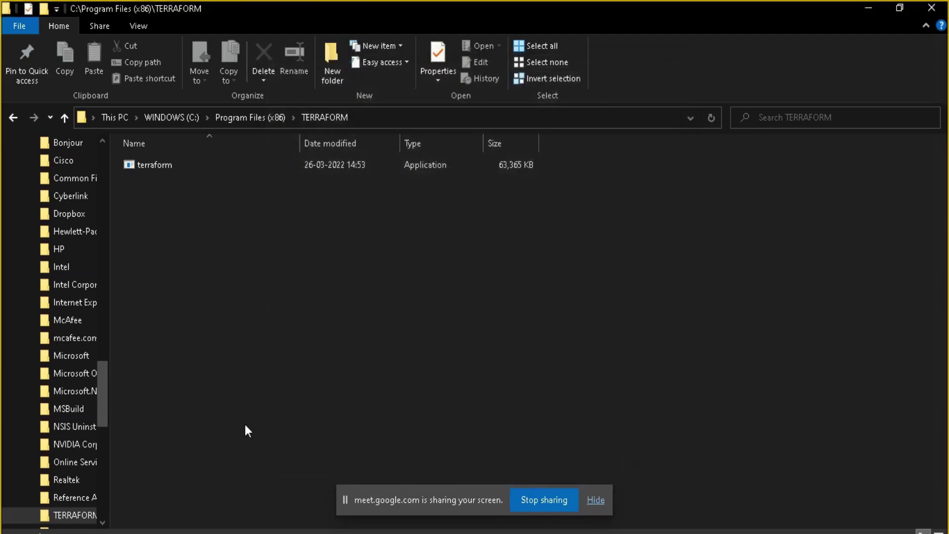
Replace the old Command Prompt with a freshly opened cmd window, repositioned on screen.
key("alt+Tab")
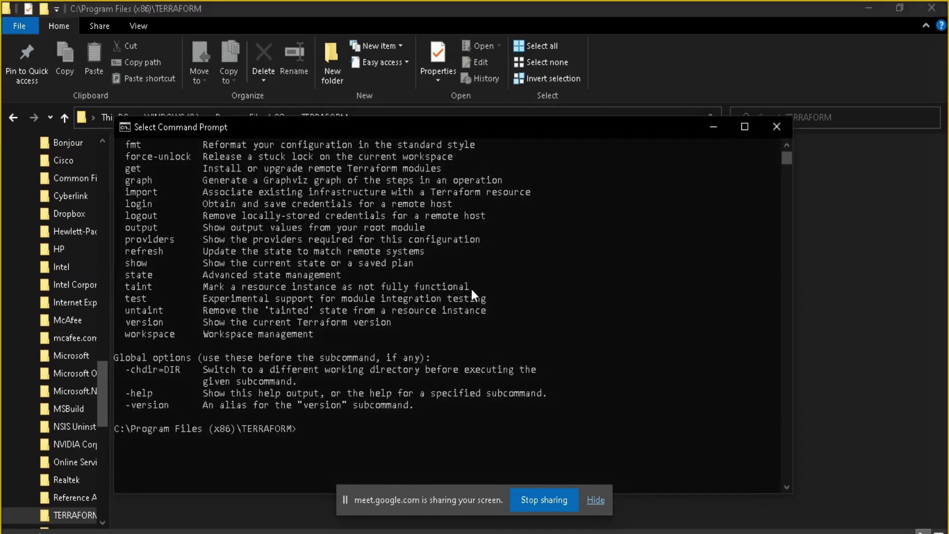
left_click(768, 130)
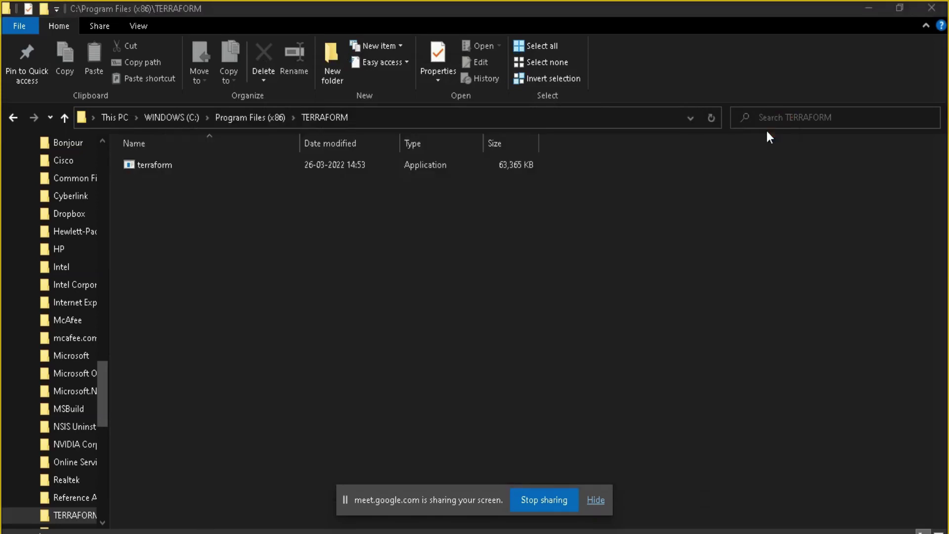
key("super")
type("cmd")
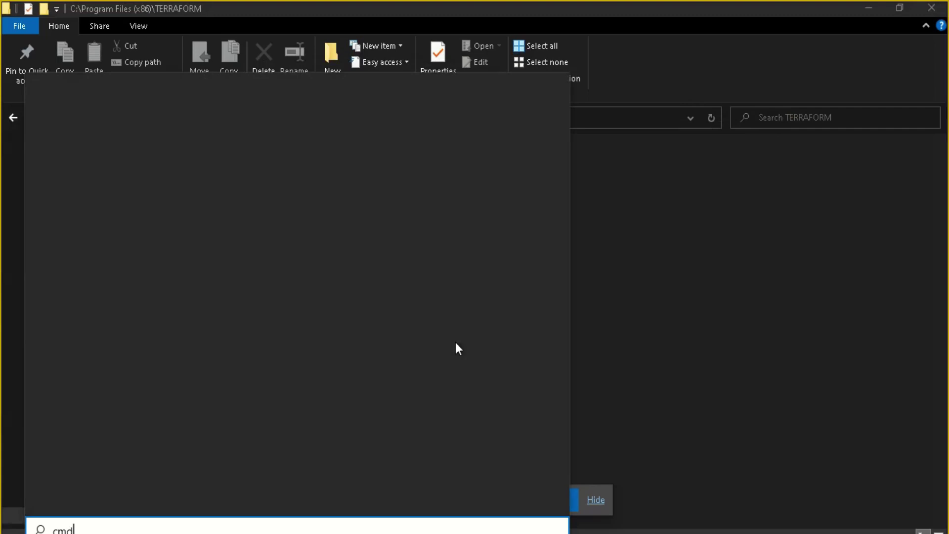
key("Return")
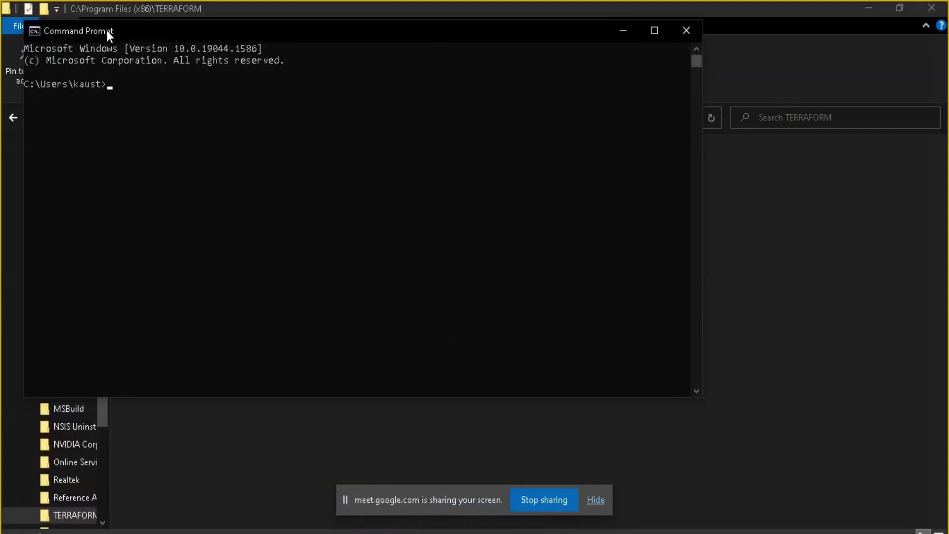
left_click_drag(105, 30, 237, 93)
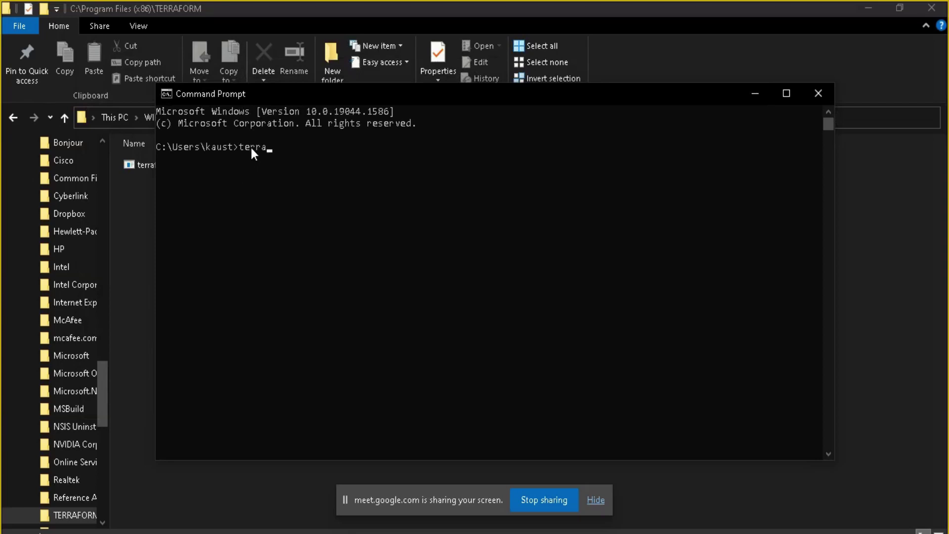
Run 'terraform' from the home folder and highlight its usage help output.
type("terraform")
key("Return")
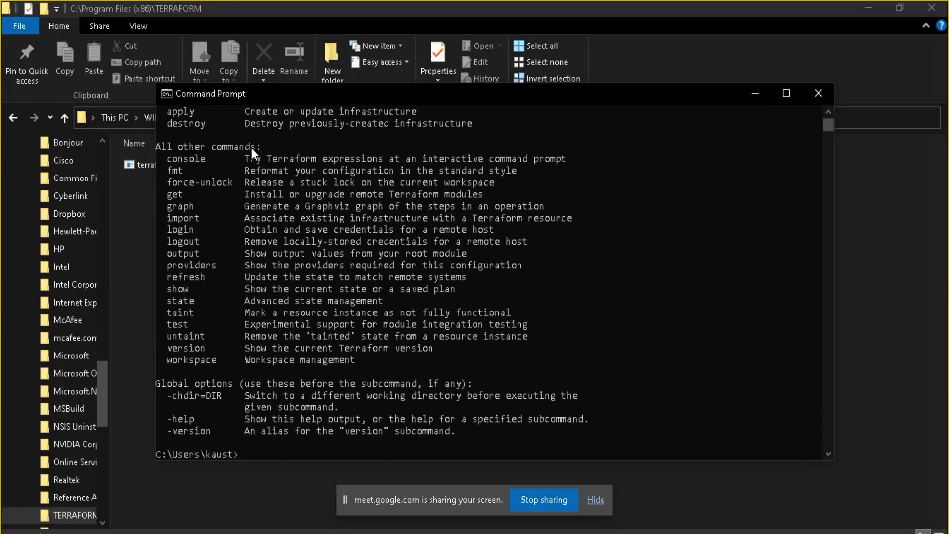
scroll(251, 147, "up", 10)
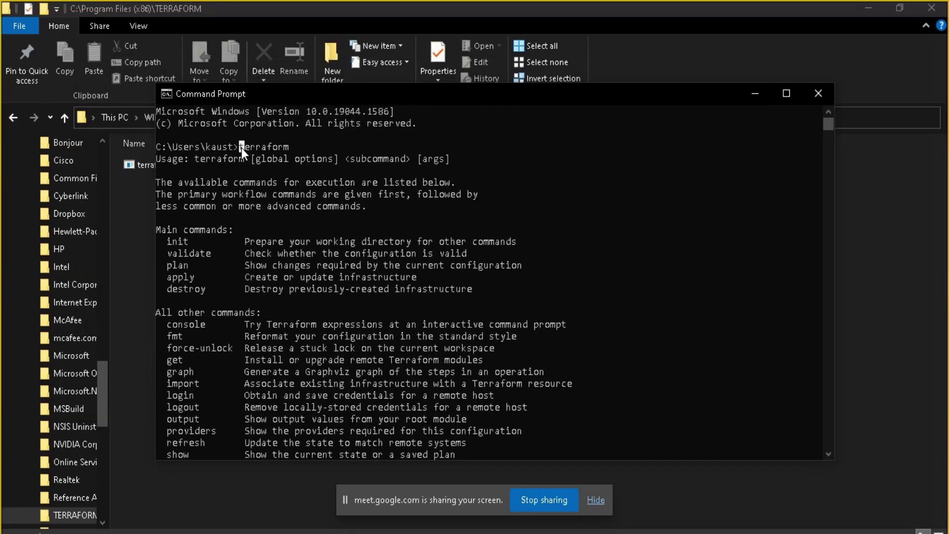
left_click_drag(241, 147, 362, 348)
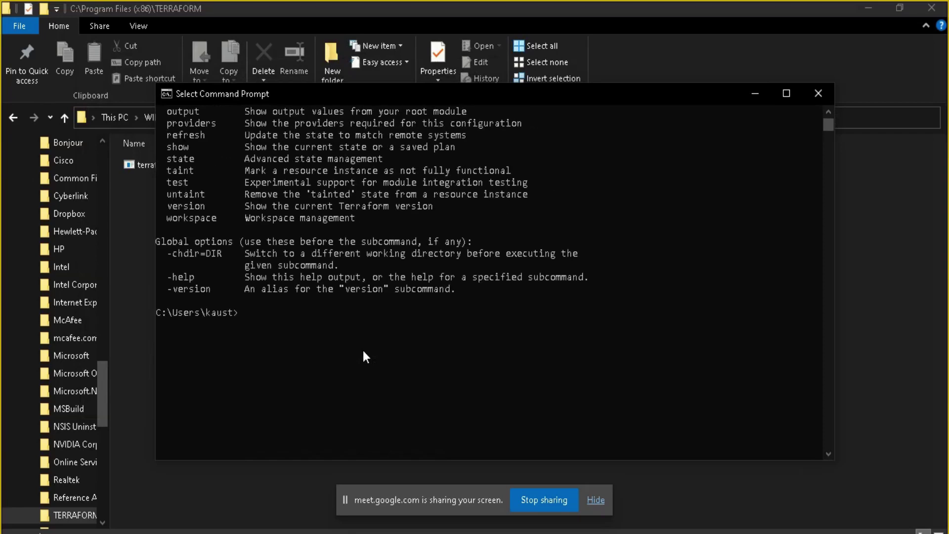
Move up to C:\Users with 'cd ..' and check the TERRAFORM folder's full path.
type("cd ..")
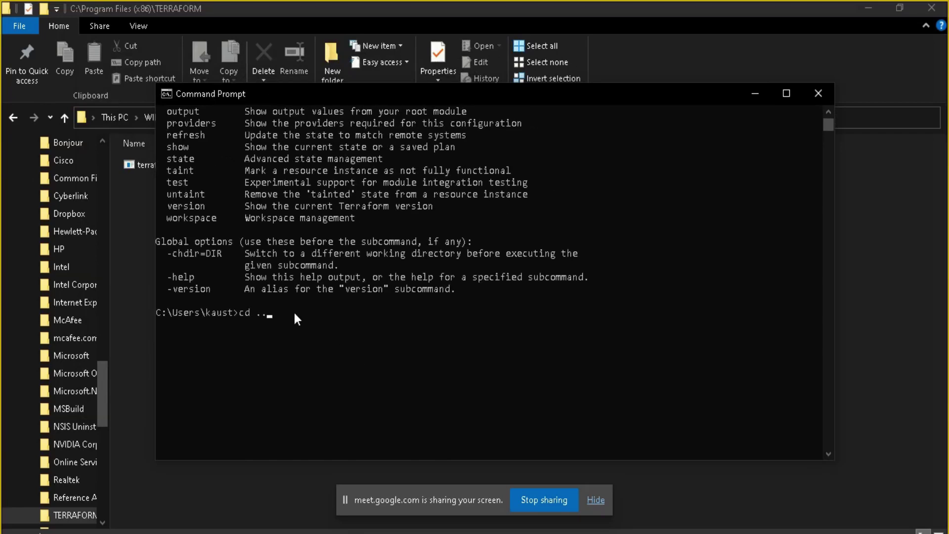
key("Return")
left_click(141, 211)
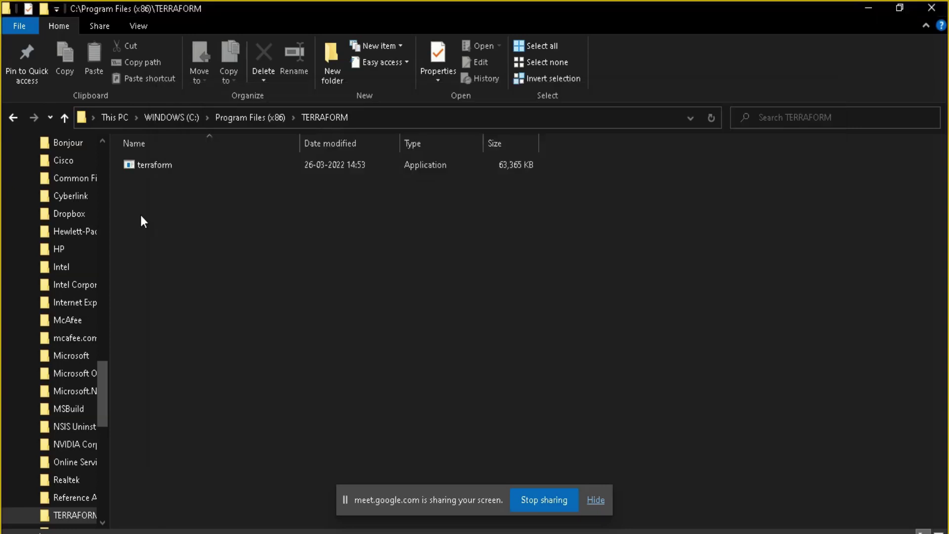
left_click(389, 120)
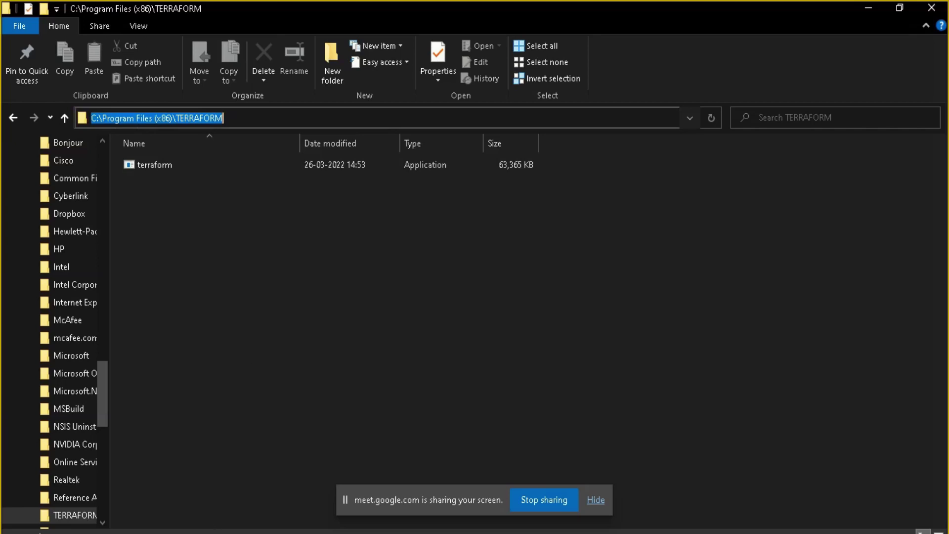
key("alt+Tab")
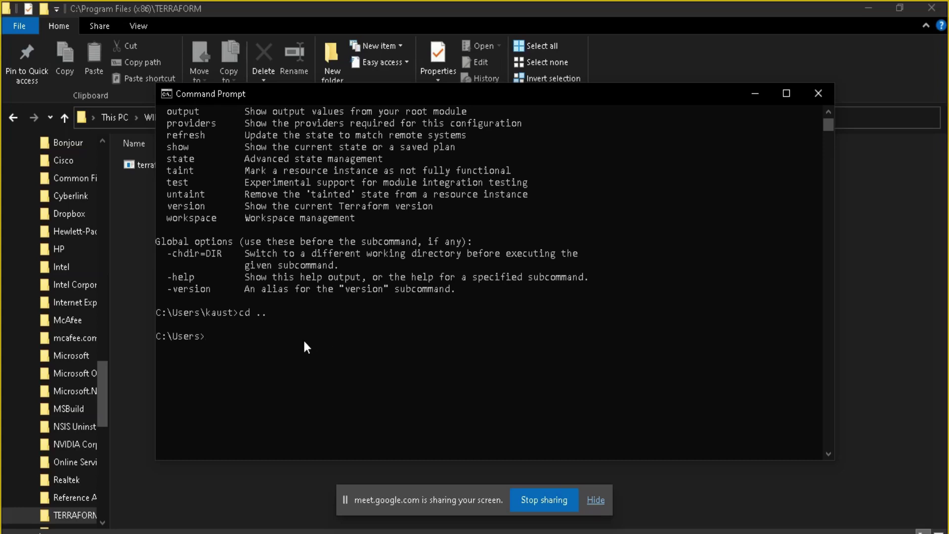
Run 'terraform version' and highlight the reported Terraform v1.1.7 on windows_amd64 lines.
type("terraform version")
key("Return")
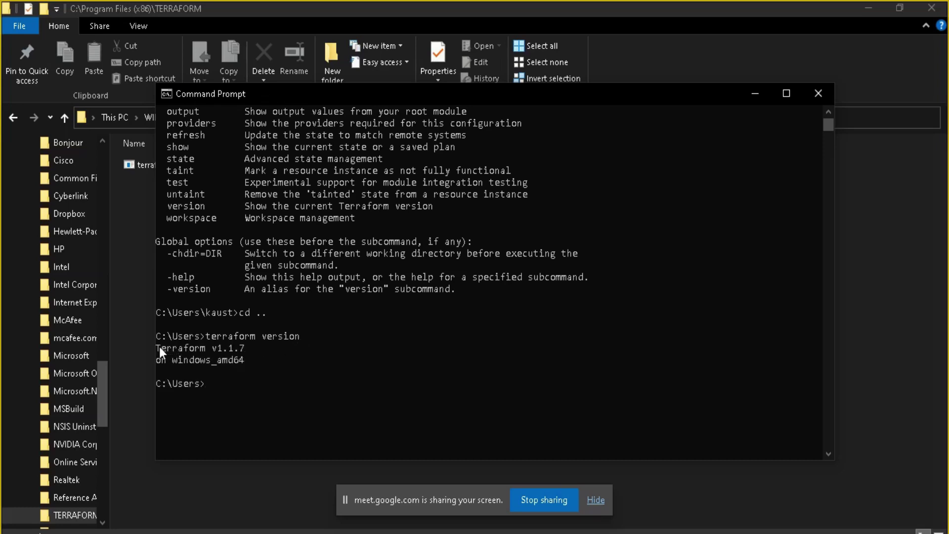
left_click_drag(159, 345, 244, 357)
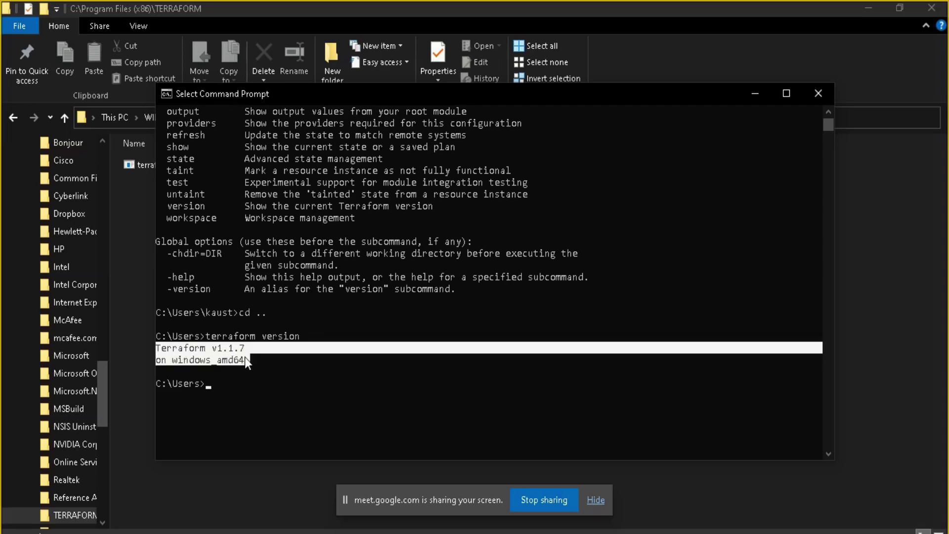
left_click(259, 361)
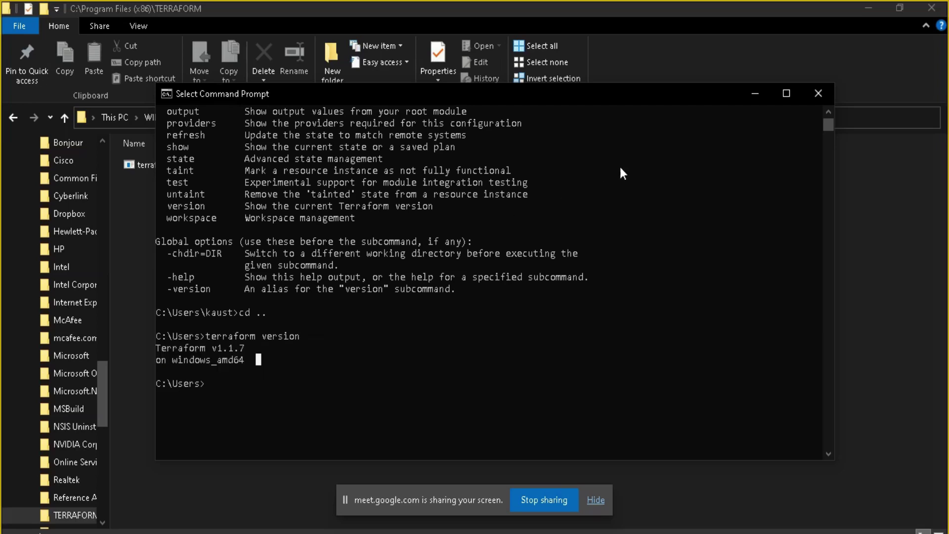